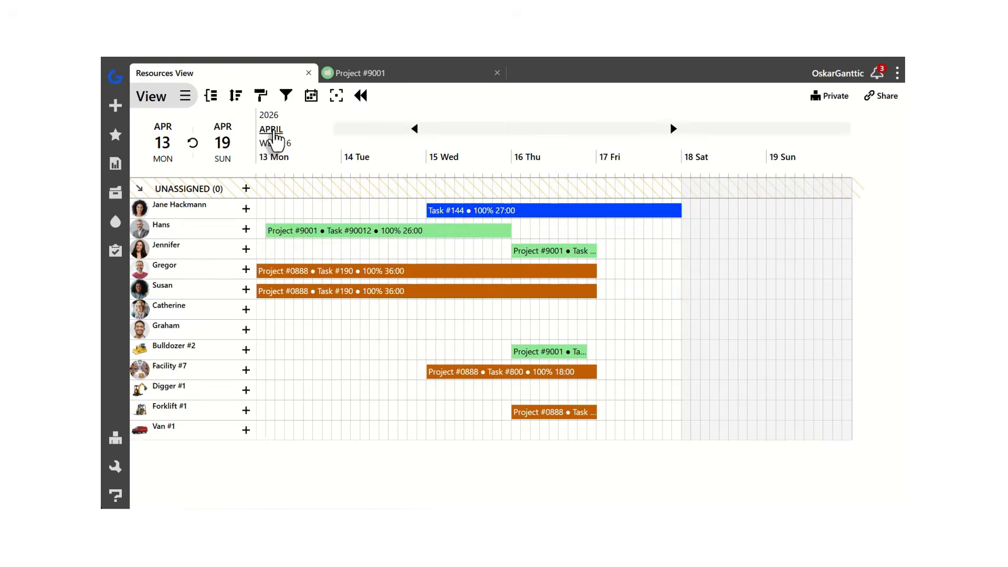
pyautogui.click(271, 130)
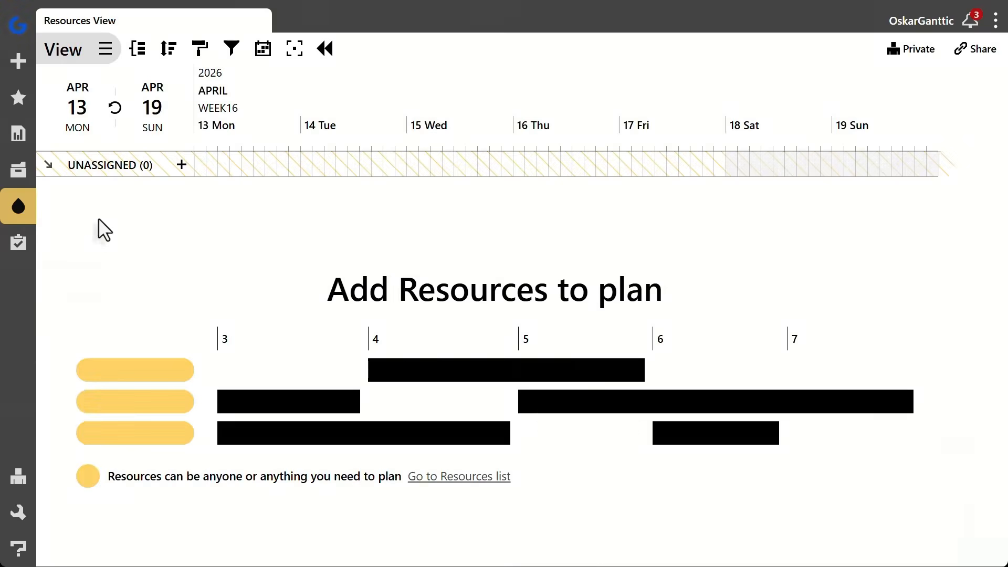
# Add a new resource for a person, entering the person's full name, and save it
pyautogui.click(18, 60)
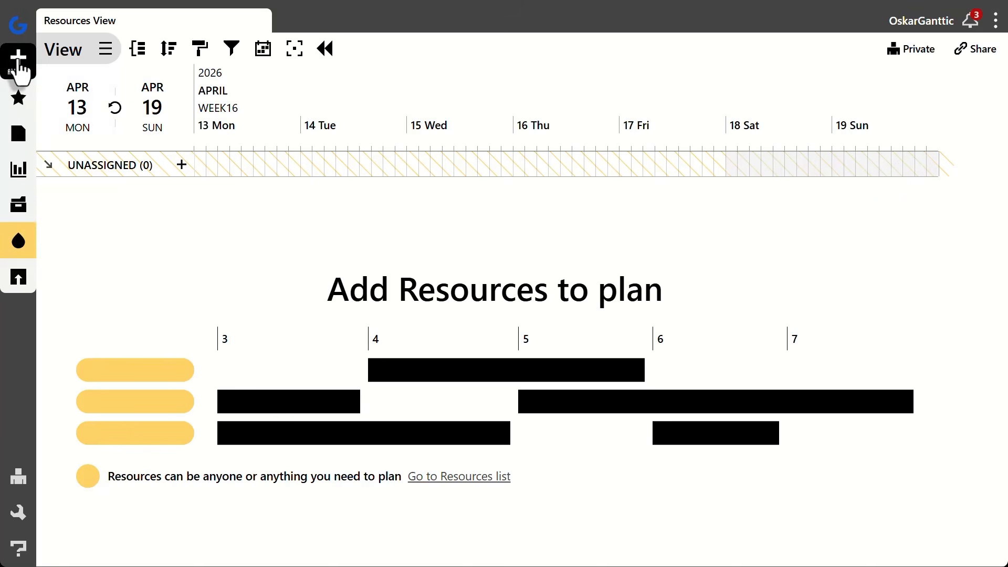
pyautogui.click(19, 245)
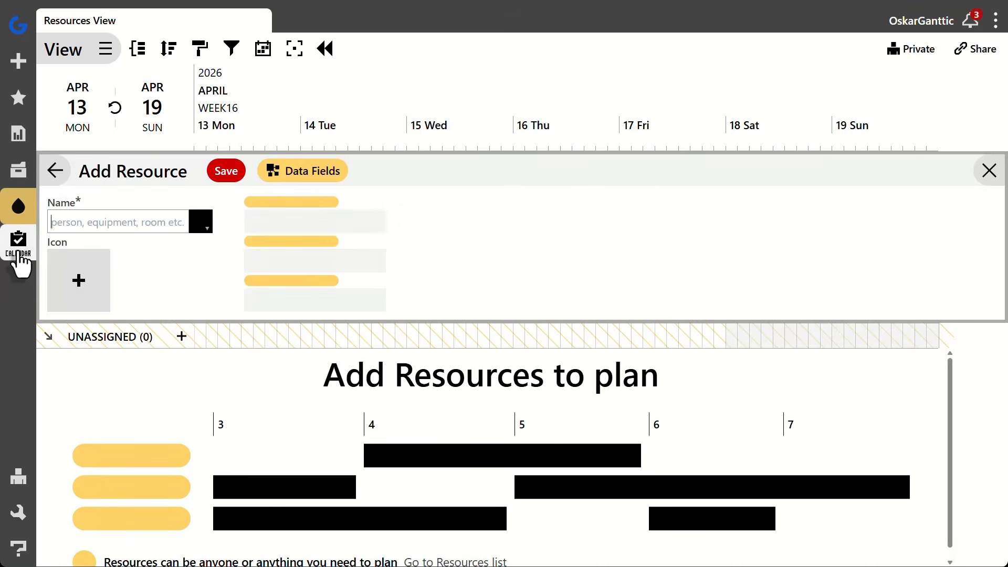
pyautogui.click(159, 223)
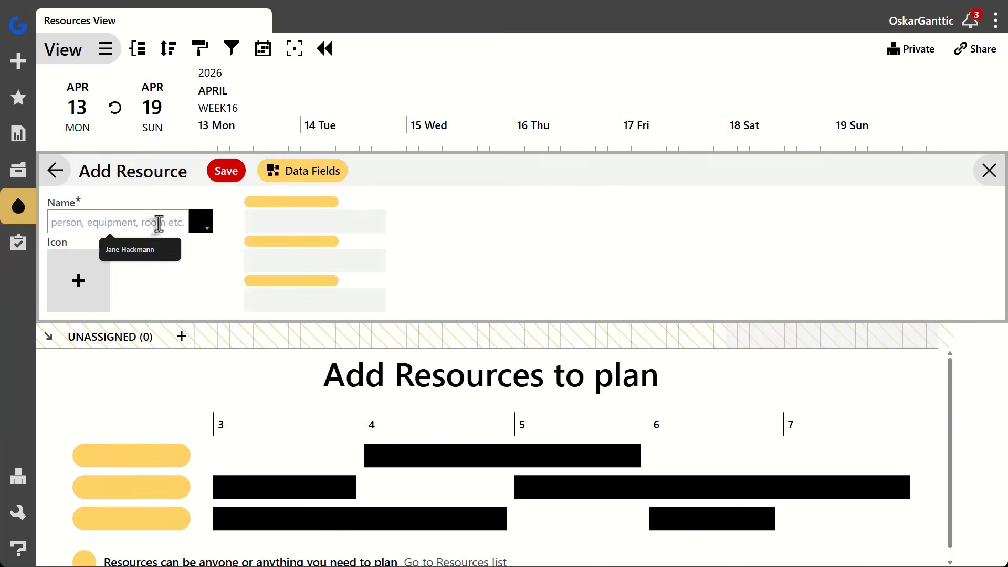
pyautogui.write('Jane Hackman')
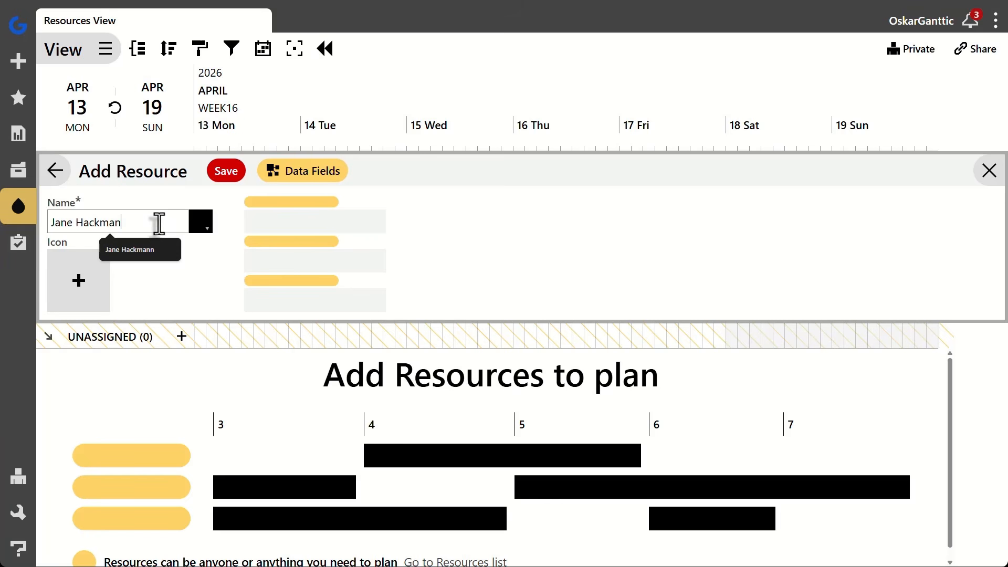
pyautogui.write('n')
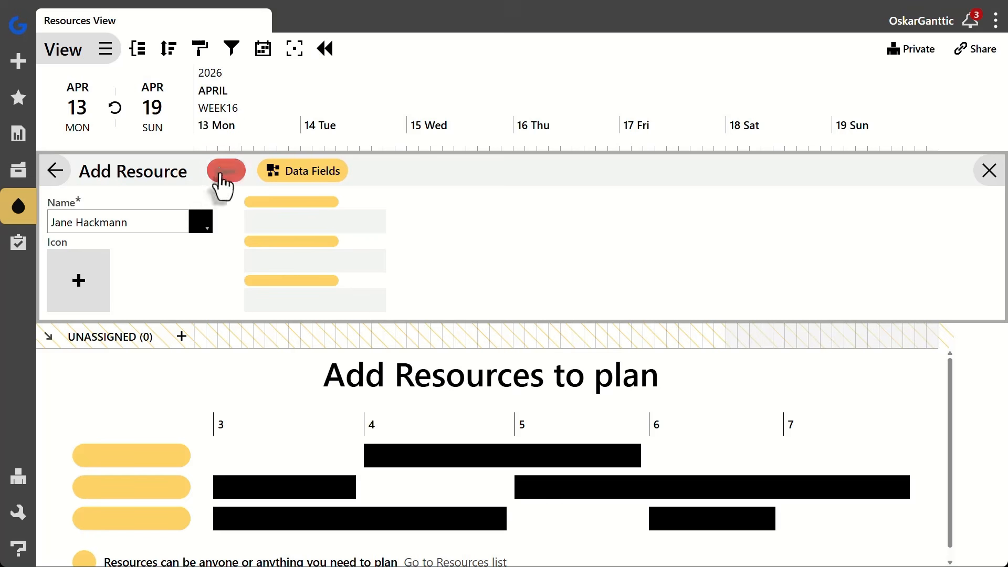
pyautogui.click(225, 183)
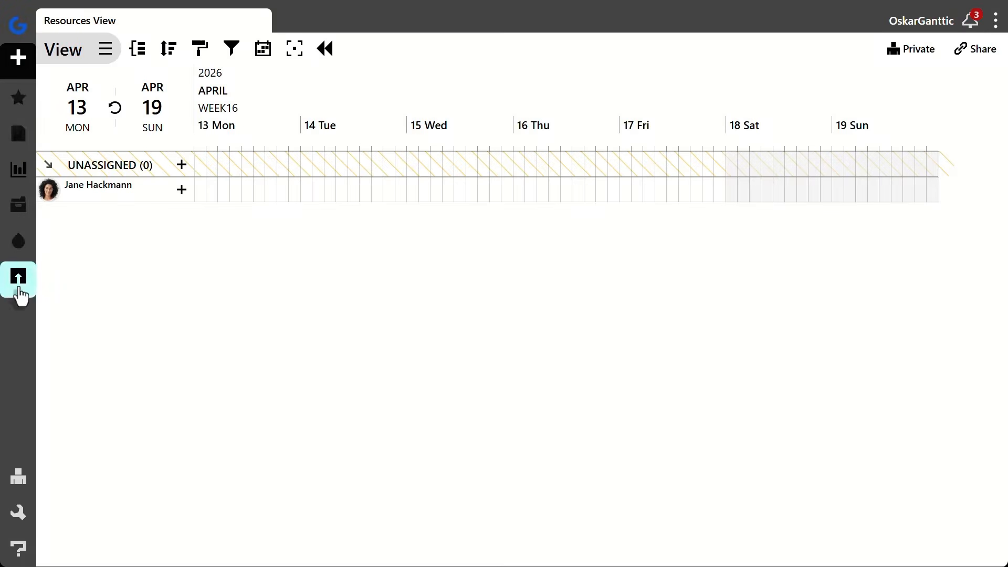
# Import the remaining resources from import_template.csv and return to the Resources View
pyautogui.click(19, 292)
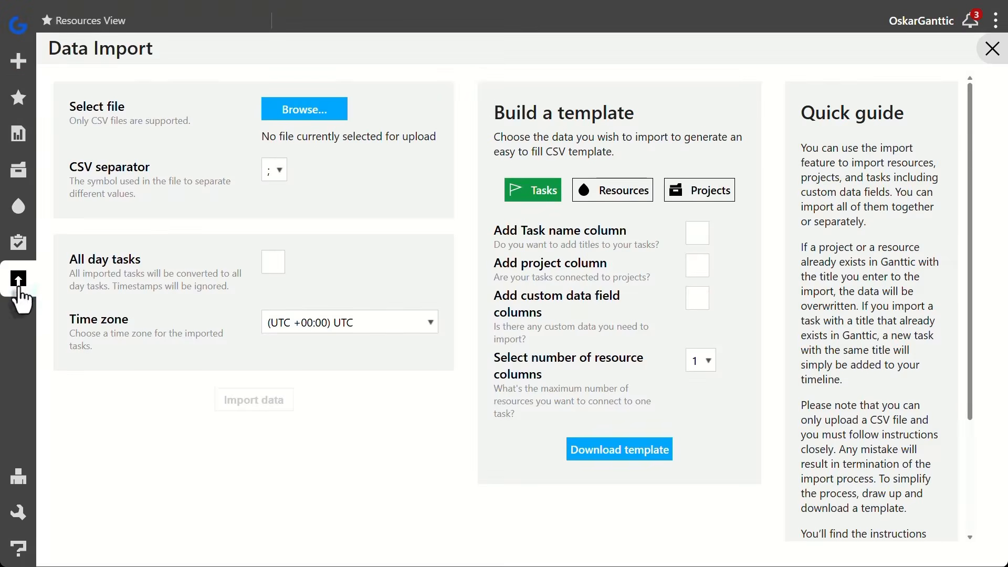
pyautogui.click(273, 116)
pyautogui.doubleClick(147, 91)
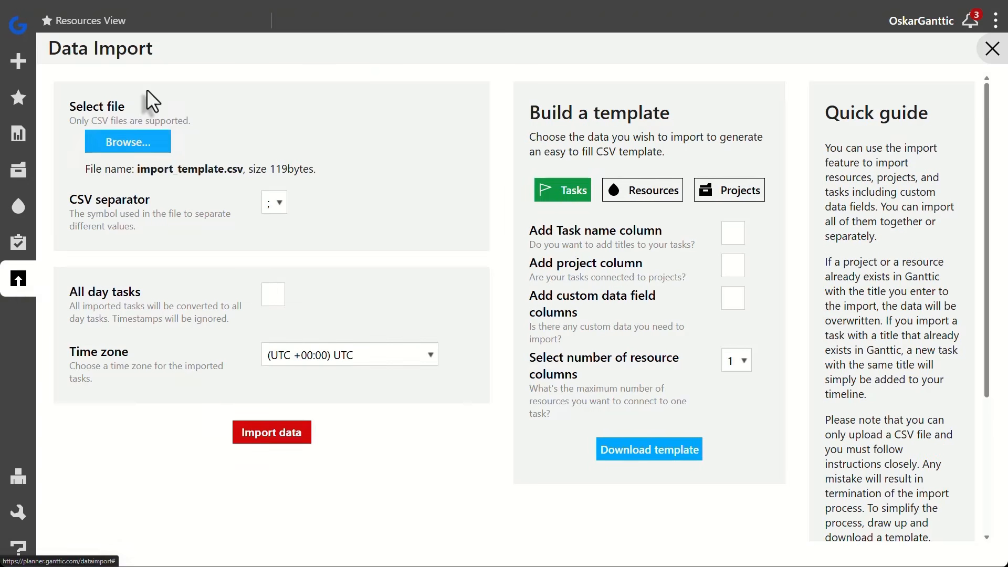
pyautogui.click(297, 437)
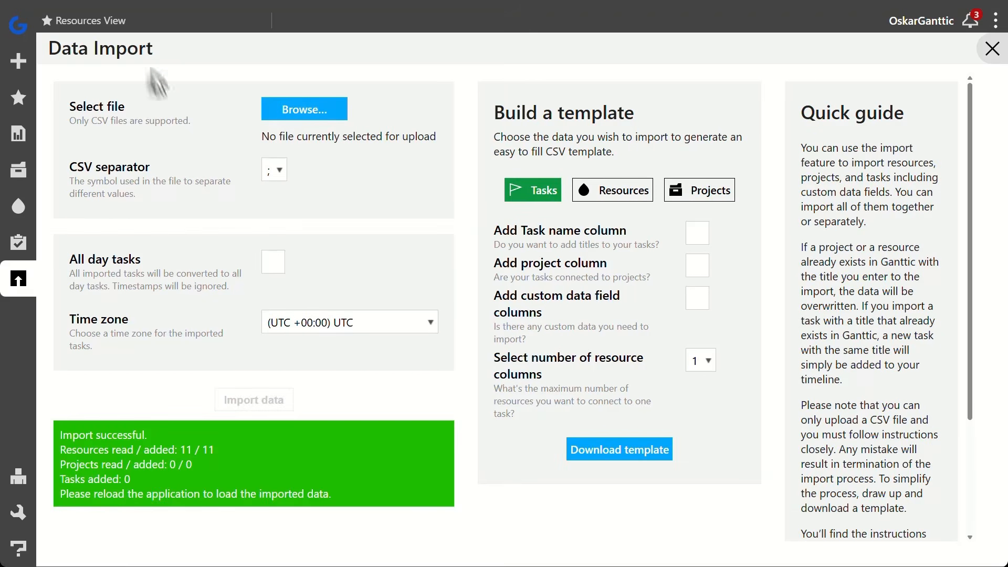
pyautogui.click(134, 32)
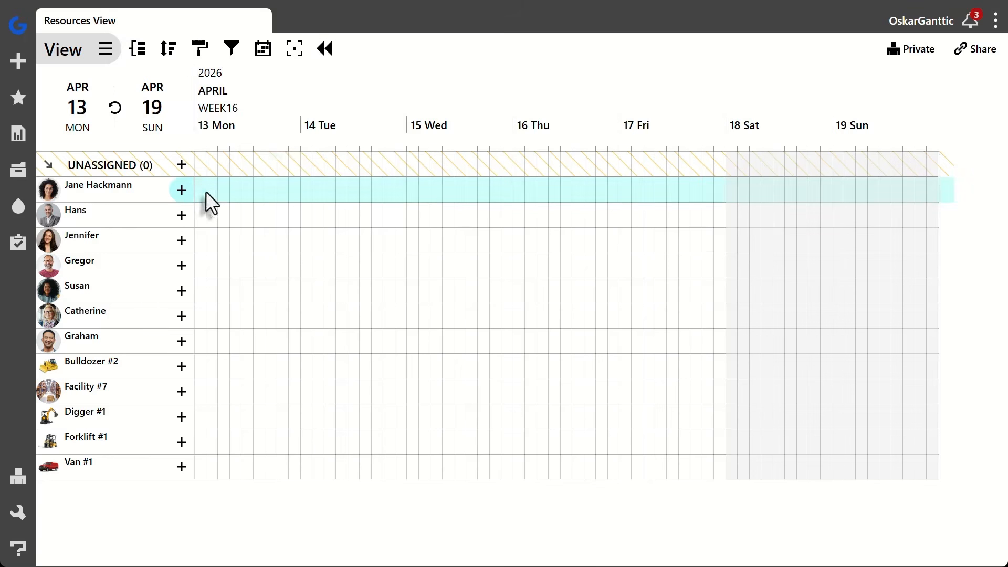
# Create Task #144 for the first resource, running 13.04.2026 08:00 to 15.04.2026 17:00, and save it
pyautogui.moveTo(210, 200); pyautogui.dragTo(509, 190)
pyautogui.click(169, 273)
pyautogui.write('Tas')
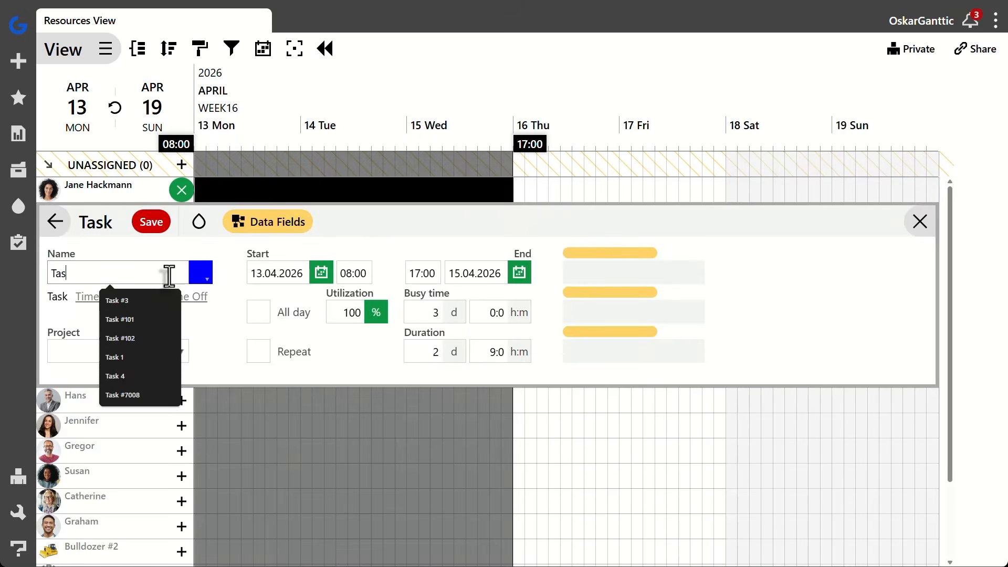
pyautogui.write('k #144')
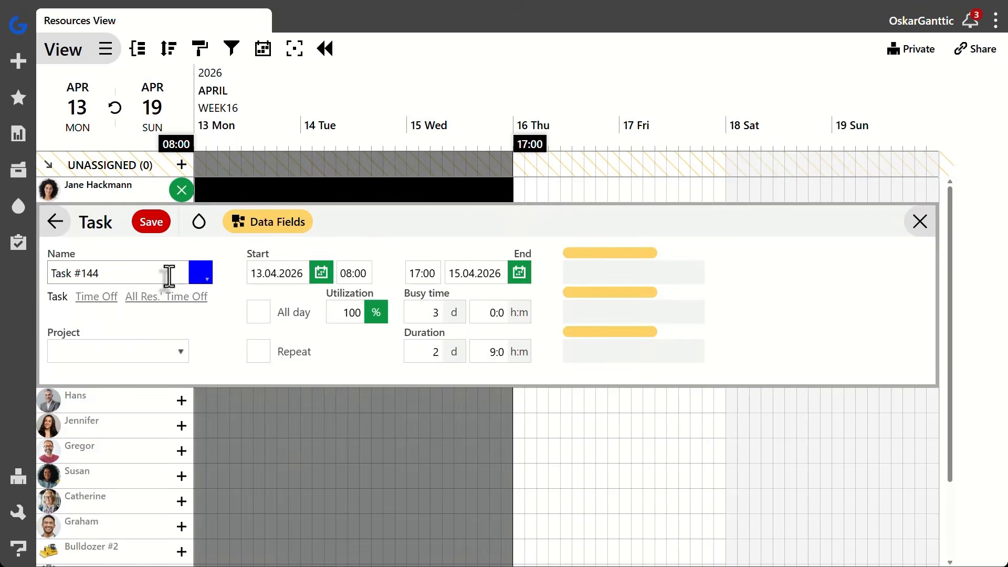
pyautogui.click(150, 225)
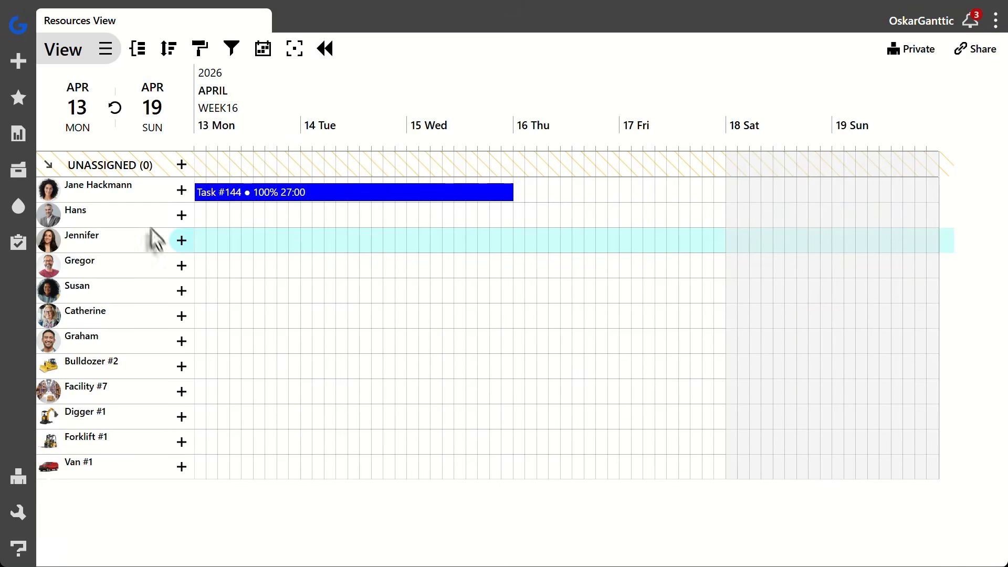
# Create Task #190 from 13 to 14 April 2026 for the fifth listed resource, also assign the fourth one, and save
pyautogui.moveTo(204, 291); pyautogui.dragTo(397, 292)
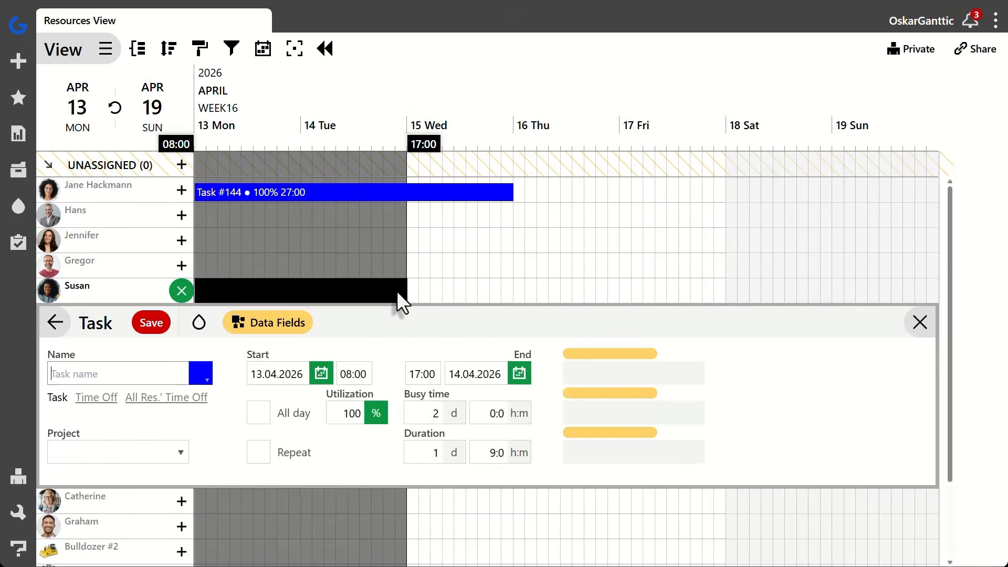
pyautogui.click(172, 374)
pyautogui.write('Task #190')
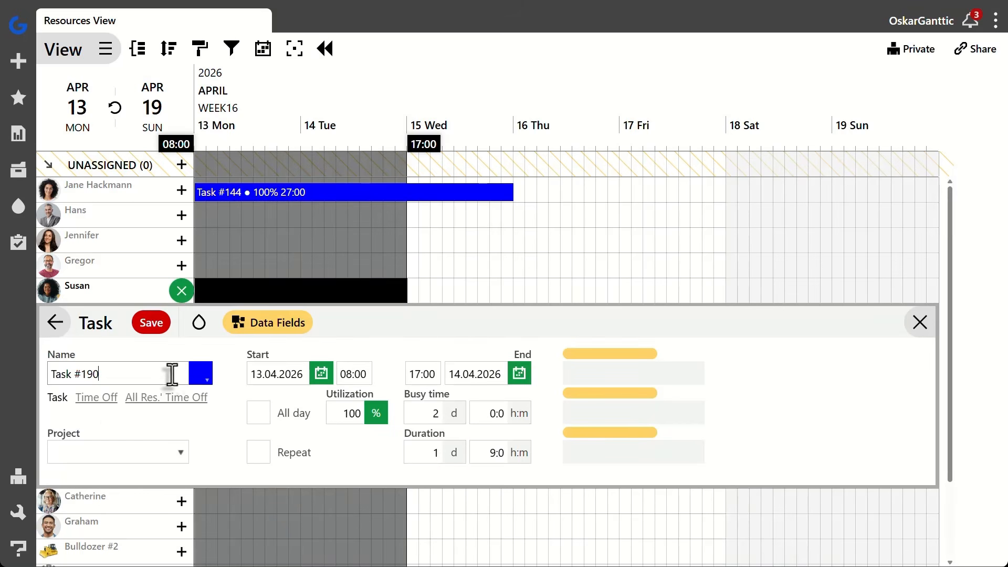
pyautogui.click(182, 266)
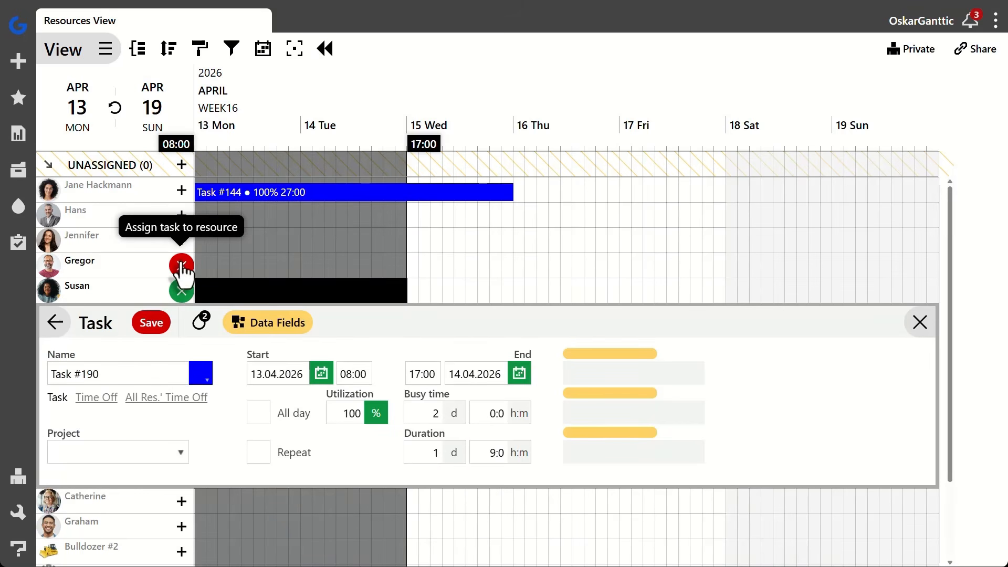
pyautogui.click(155, 326)
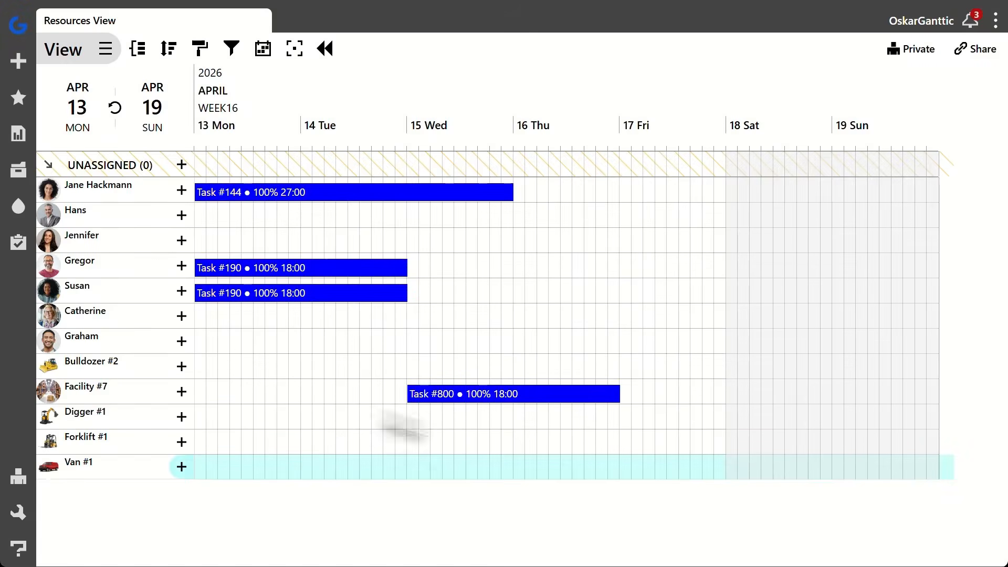
# Start a one-day task for Forklift #1 on 16.04.2026, 08:00 to 17:00, named Task #8001
pyautogui.moveTo(515, 453)
pyautogui.mouseDown()
pyautogui.moveTo(618, 455)
pyautogui.moveTo(617, 446)
pyautogui.mouseUp()
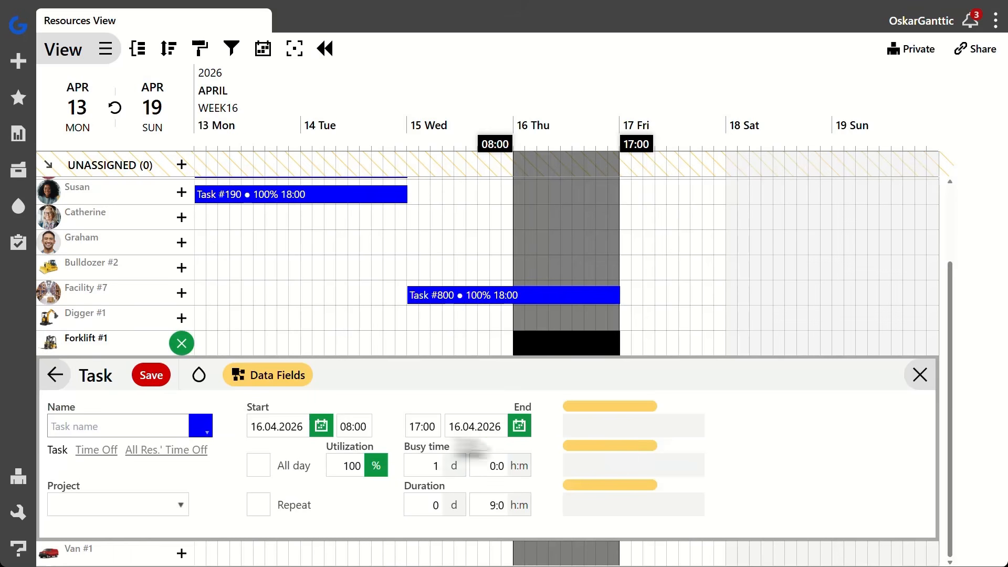
pyautogui.click(158, 427)
pyautogui.write('Task #8001')
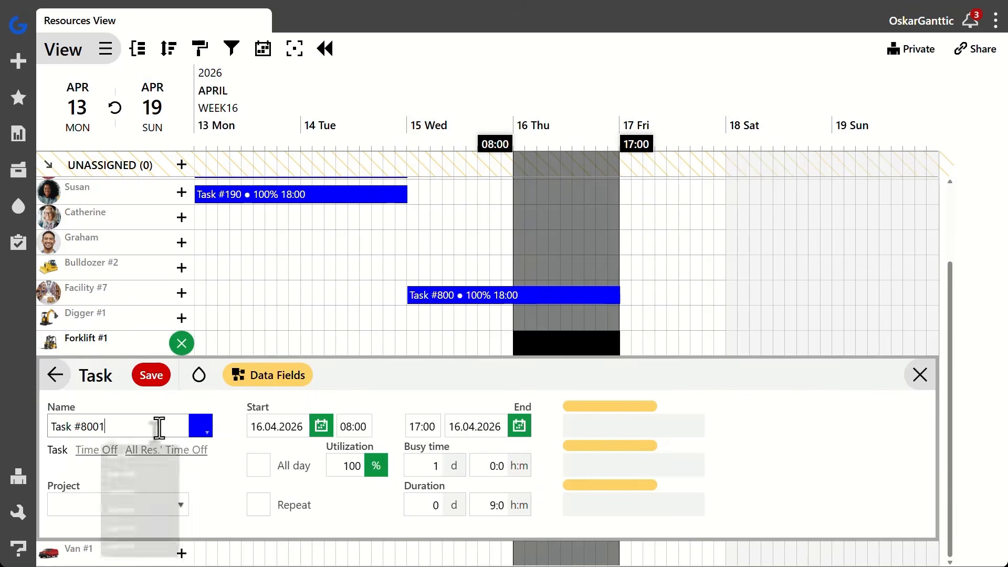
# Create a new project for this task named Project #0888 with a dark orange color, and save the project and the task
pyautogui.click(156, 502)
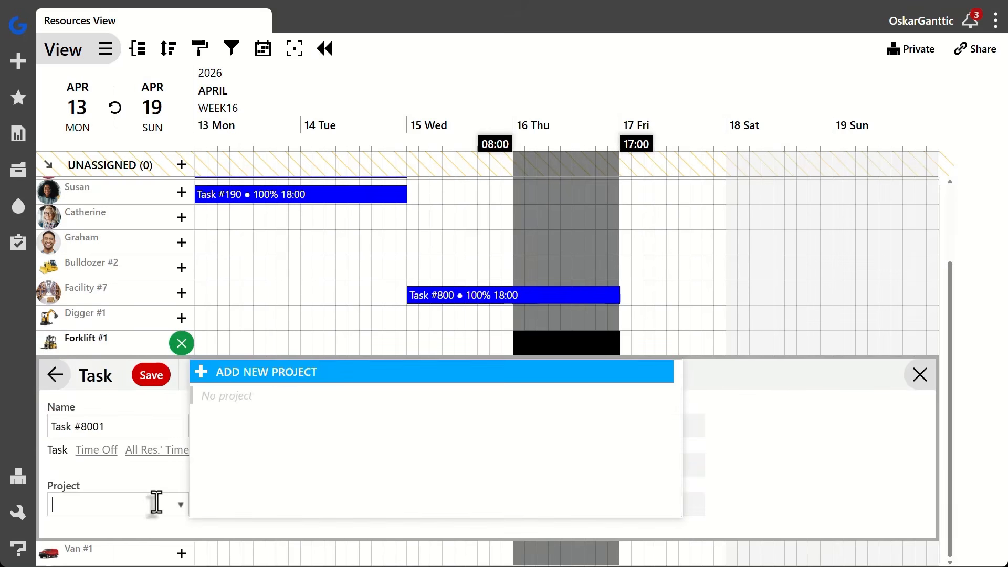
pyautogui.click(205, 376)
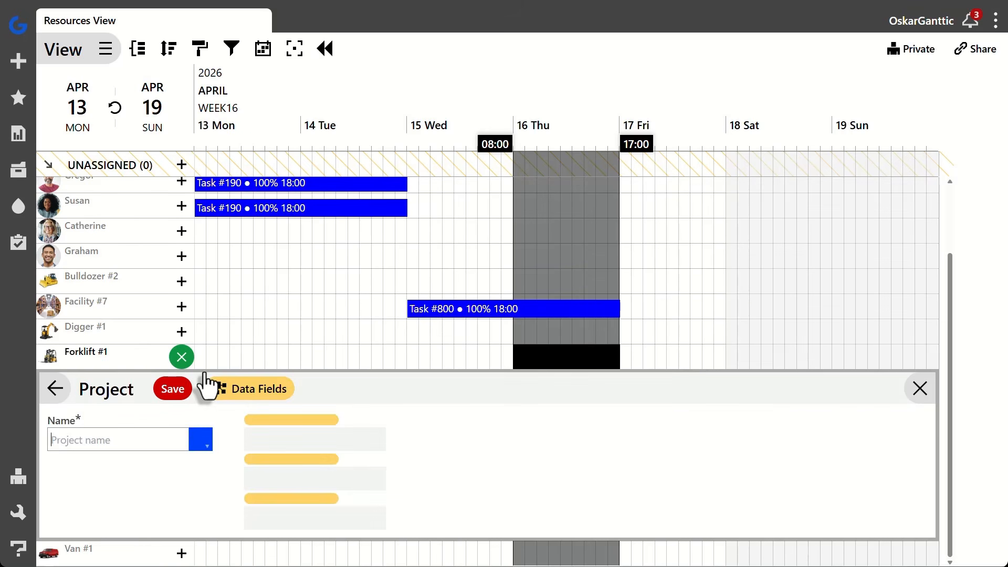
pyautogui.click(164, 444)
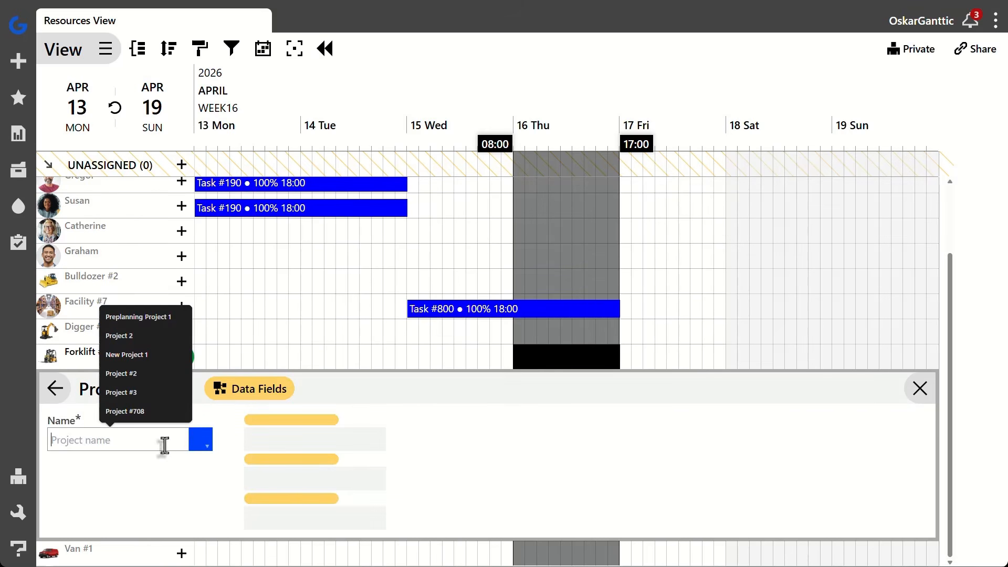
pyautogui.write('Project #')
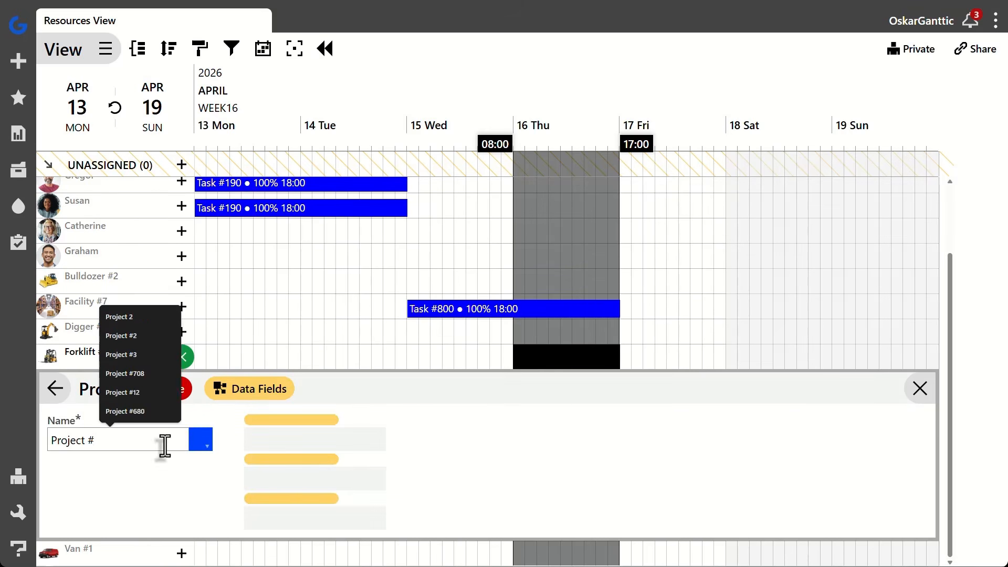
pyautogui.write('0888')
pyautogui.click(199, 441)
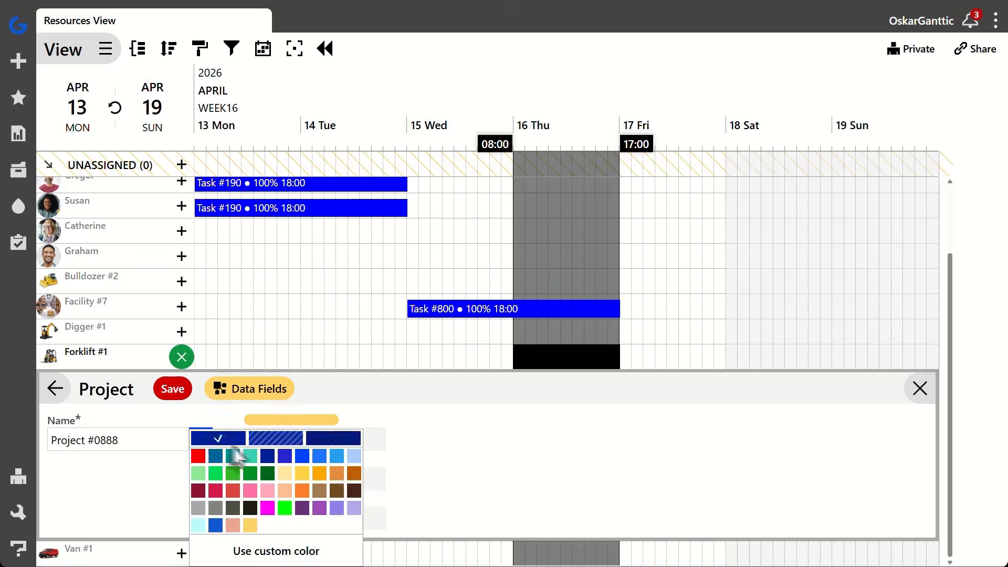
pyautogui.click(354, 482)
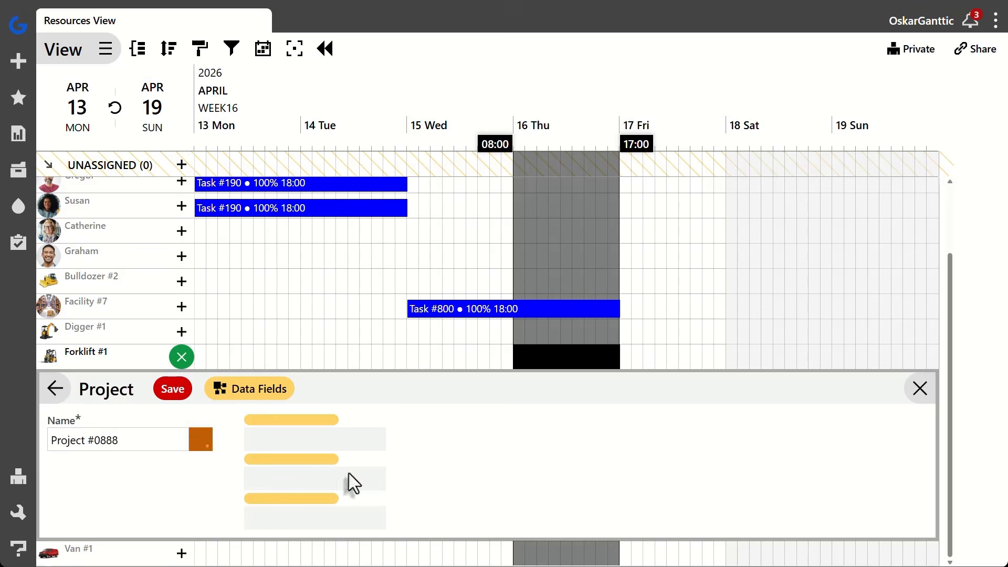
pyautogui.click(177, 391)
pyautogui.click(157, 388)
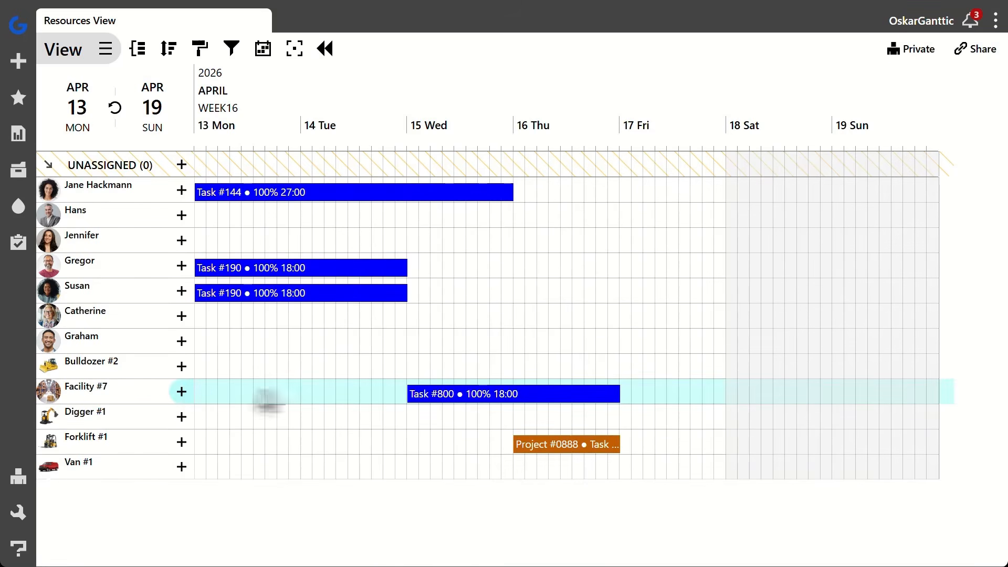
# Assign Task #800 of Facility #7 to Project #0888 and save the task
pyautogui.click(446, 395)
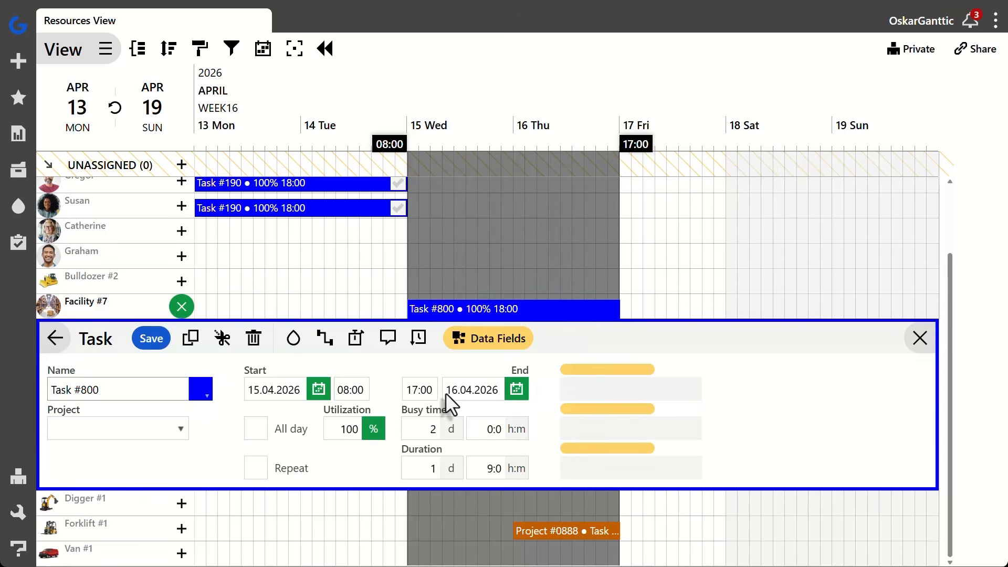
pyautogui.click(161, 429)
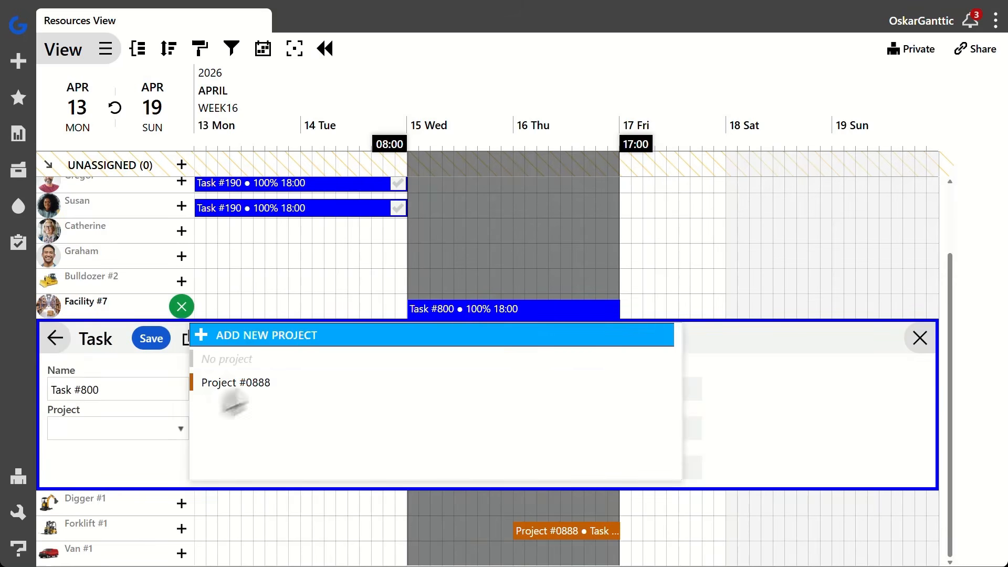
pyautogui.click(248, 391)
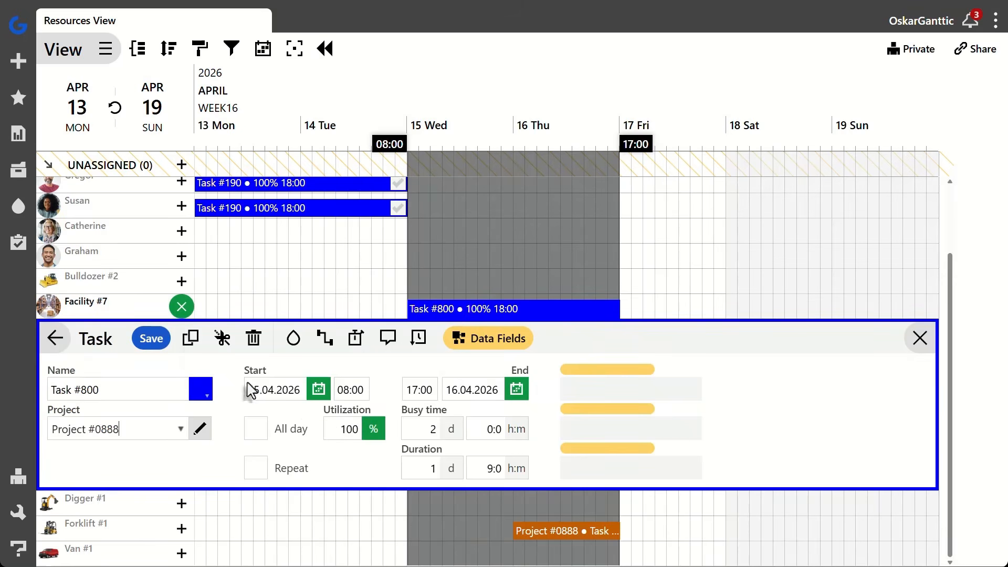
pyautogui.click(158, 344)
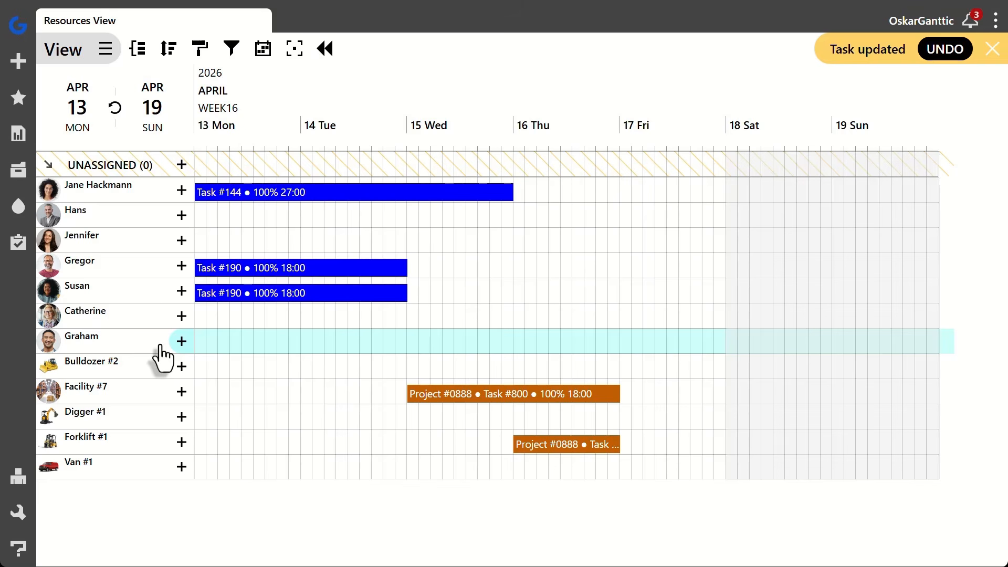
# Assign the shared Task #190 to Project #0888 and save the task
pyautogui.click(318, 293)
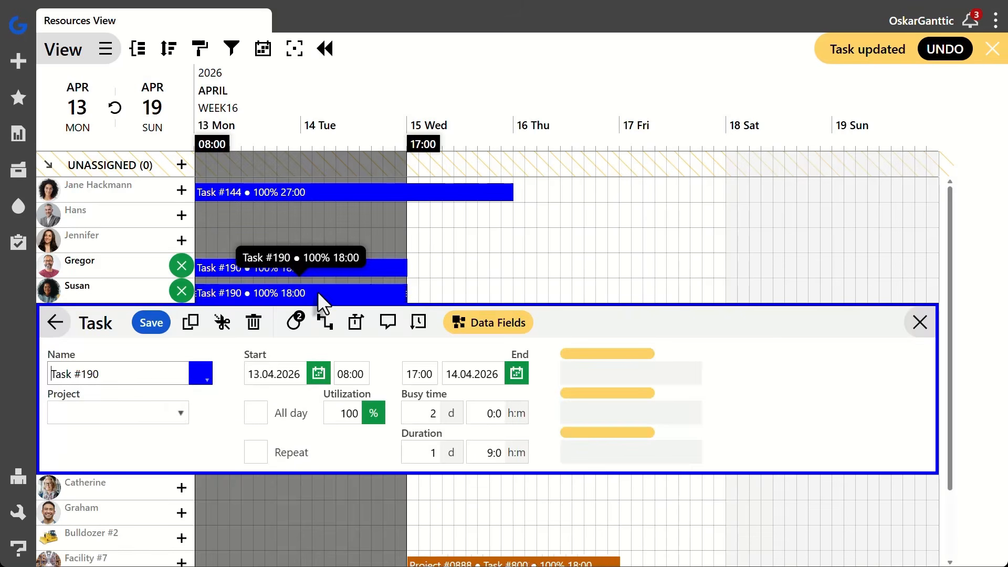
pyautogui.click(152, 413)
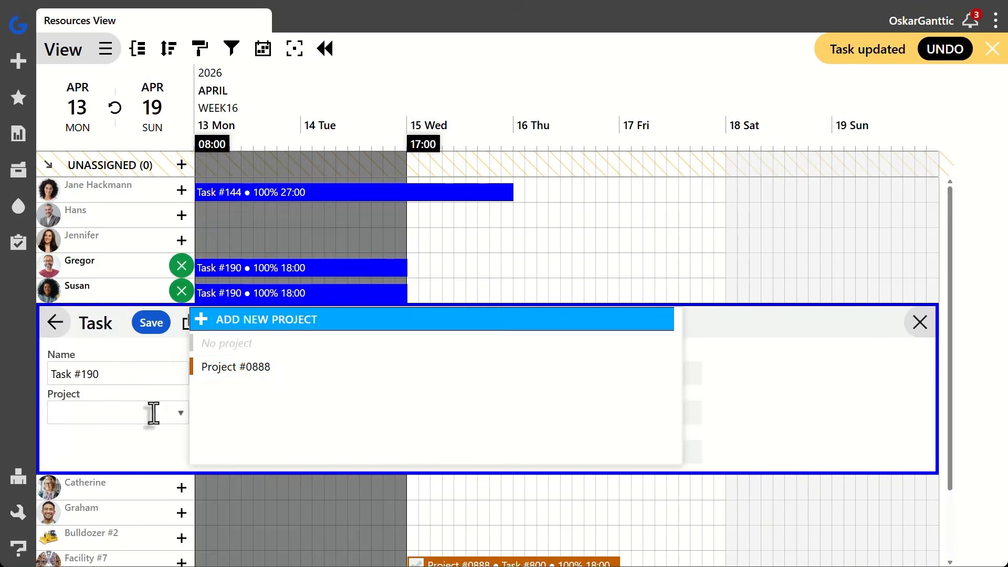
pyautogui.click(247, 369)
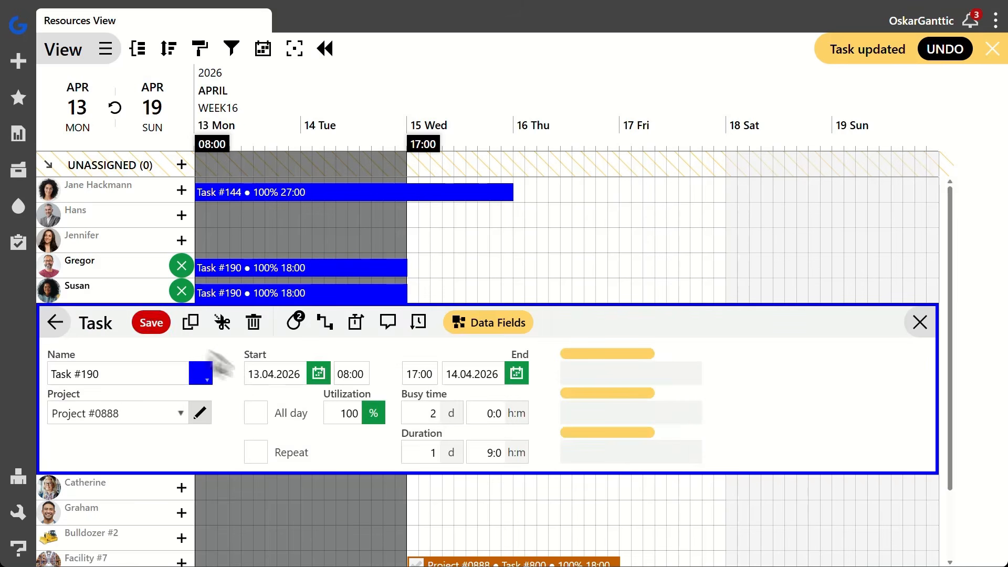
pyautogui.click(151, 322)
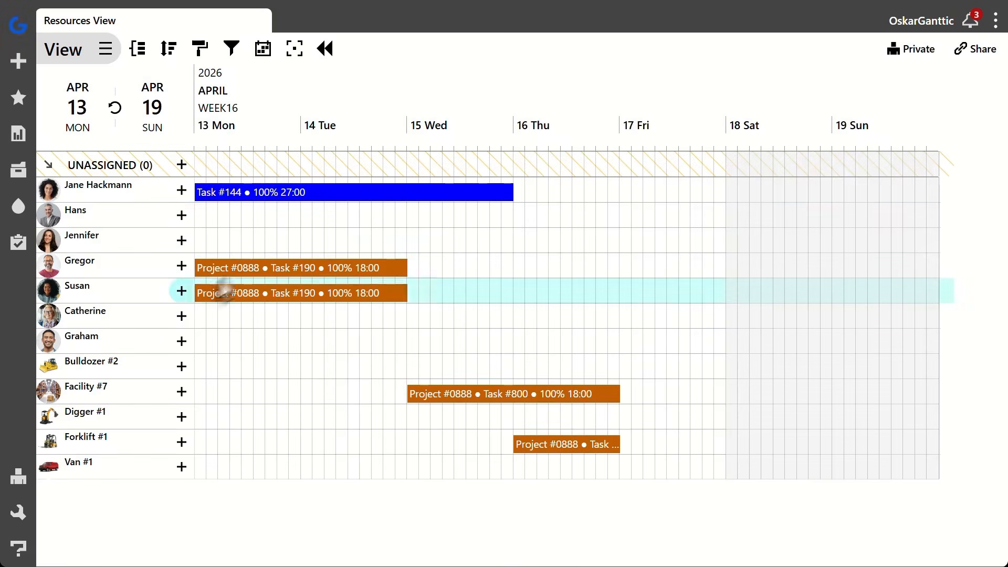
# Move Task #144 two days forward on the timeline so it runs from 15 to 17 April
pyautogui.moveTo(363, 193); pyautogui.dragTo(578, 192)
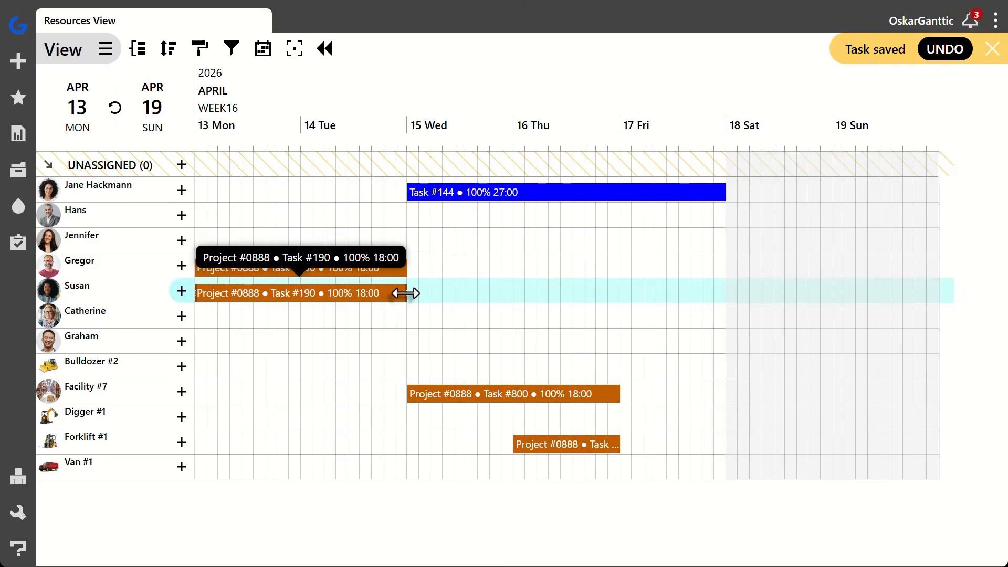
# Extend the shared Task #190 on the timeline so it ends on 16 April
pyautogui.moveTo(405, 293); pyautogui.dragTo(613, 289)
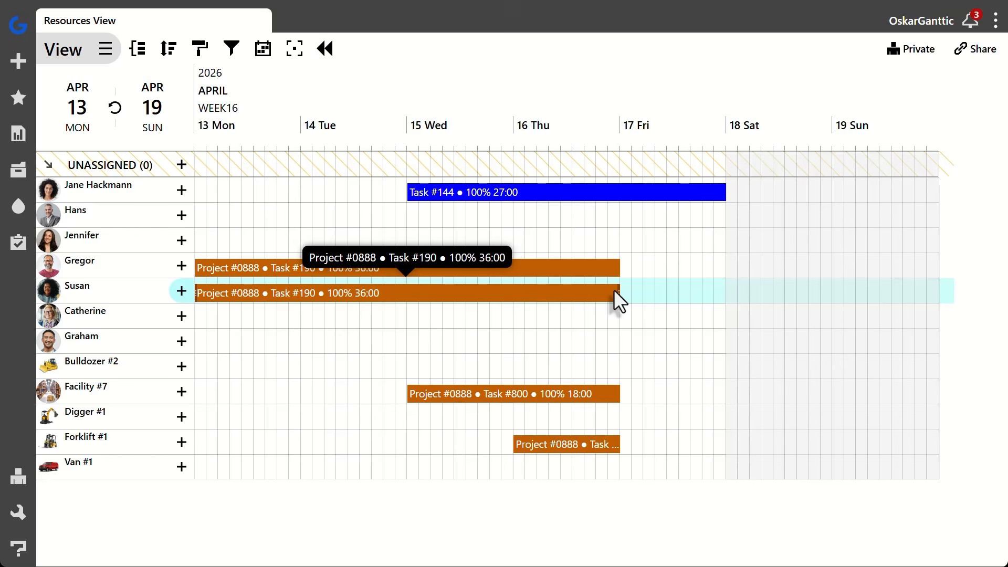
# Create a new project named Project #9001 with a light green color and save it
pyautogui.click(20, 60)
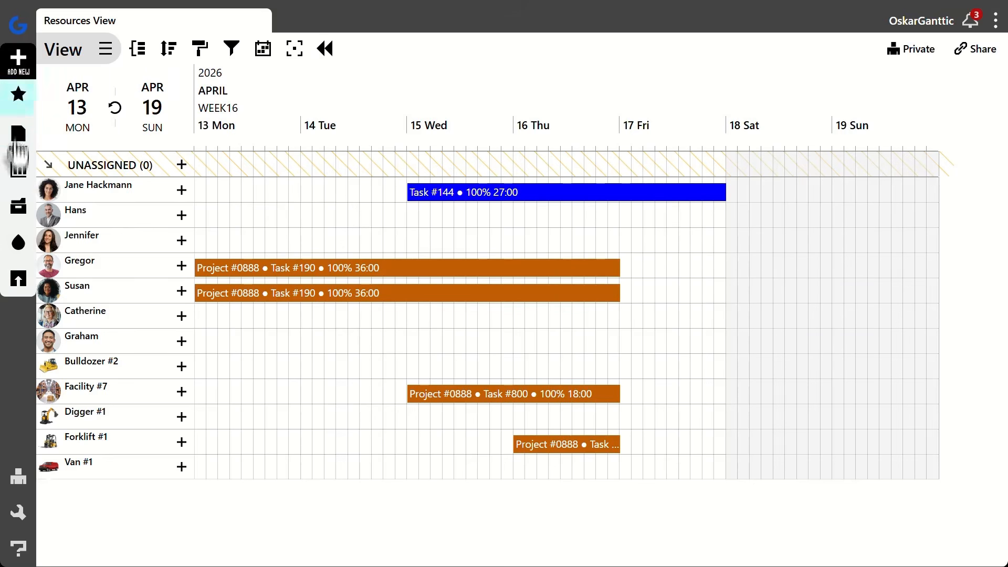
pyautogui.click(17, 210)
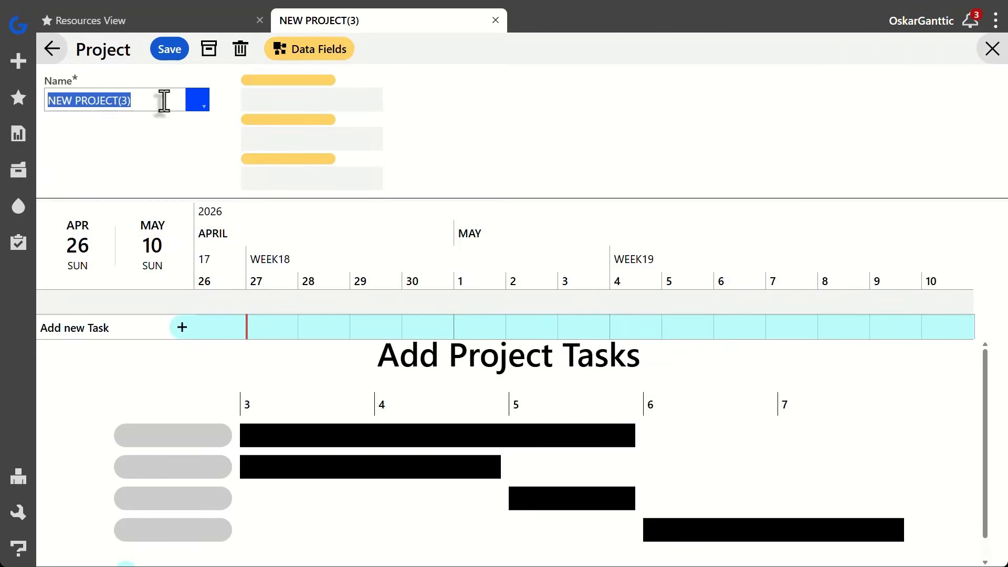
pyautogui.write('Project #9001')
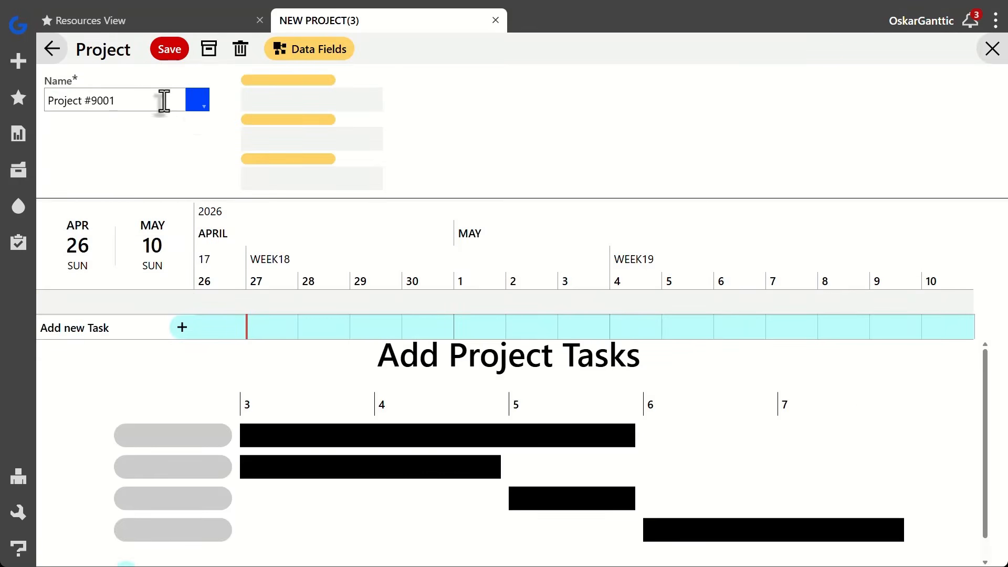
pyautogui.click(196, 100)
pyautogui.click(194, 156)
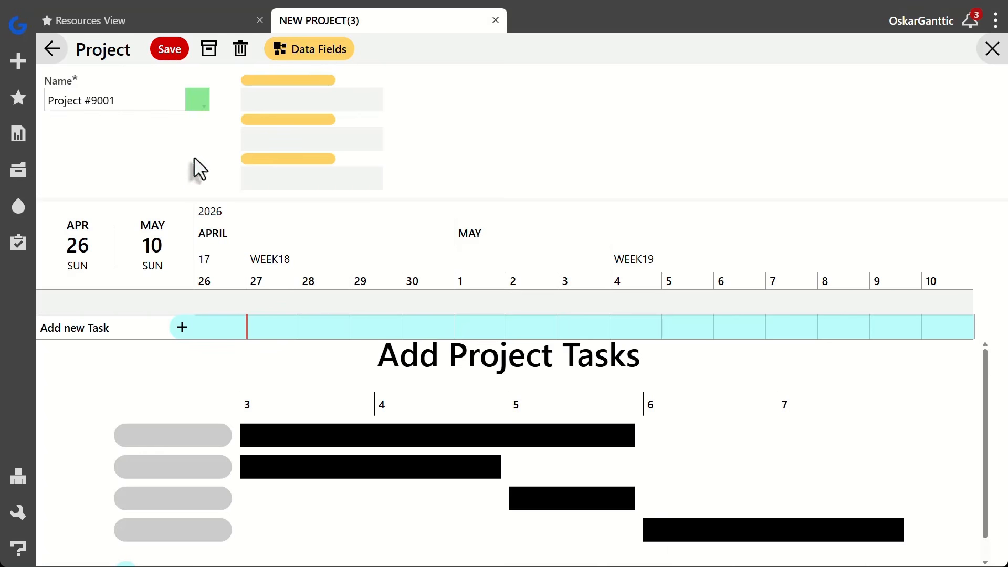
pyautogui.click(169, 48)
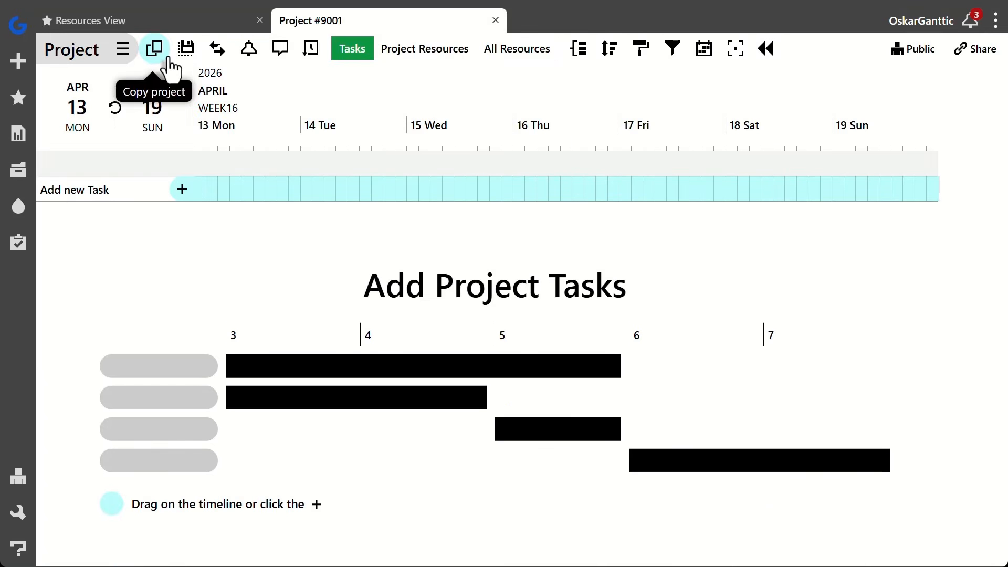
# Add Task #90012 to Project #9001, running from 13 April 09:00 to 15 April 17:00, and save it
pyautogui.moveTo(212, 189); pyautogui.dragTo(512, 187)
pyautogui.click(177, 271)
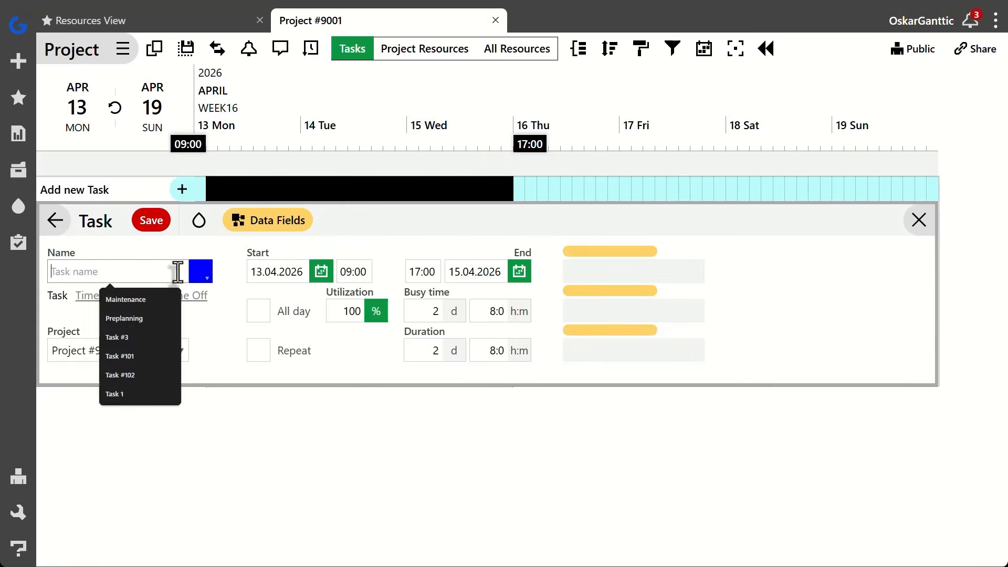
pyautogui.write('Task #90012')
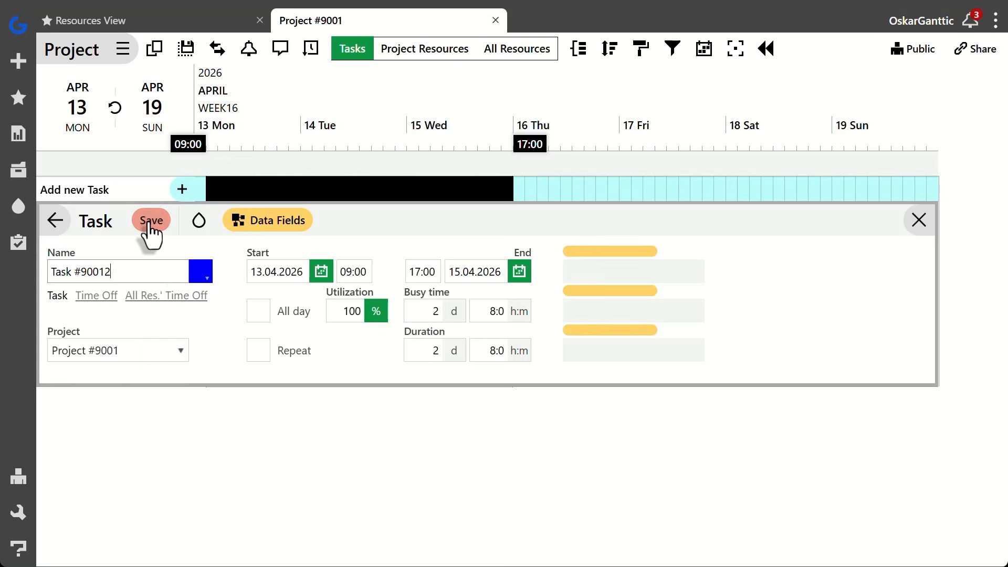
pyautogui.click(151, 222)
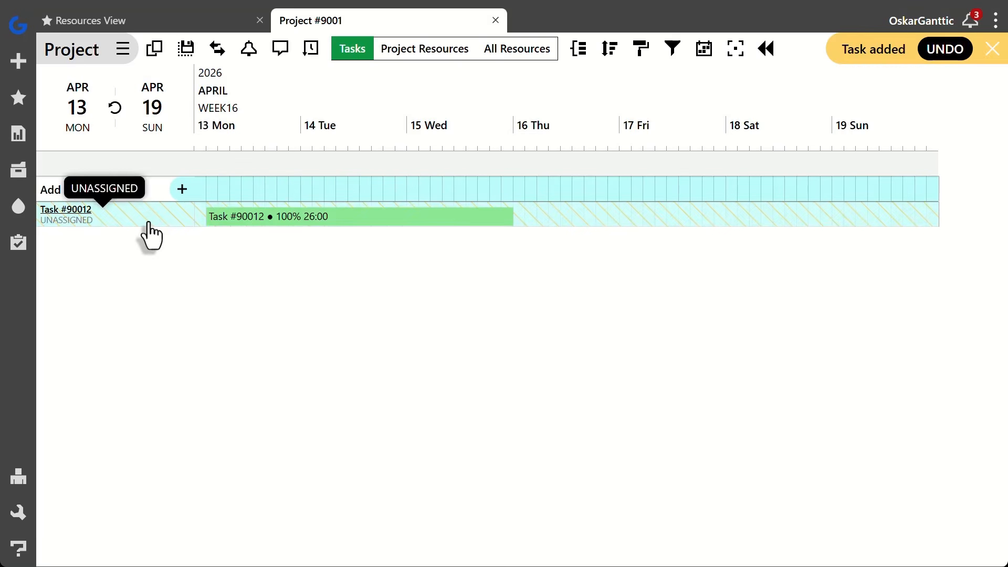
# Add Task #900013 to Project #9001 on 16 April from 08:00 to 17:00 and save it
pyautogui.moveTo(516, 193); pyautogui.dragTo(615, 191)
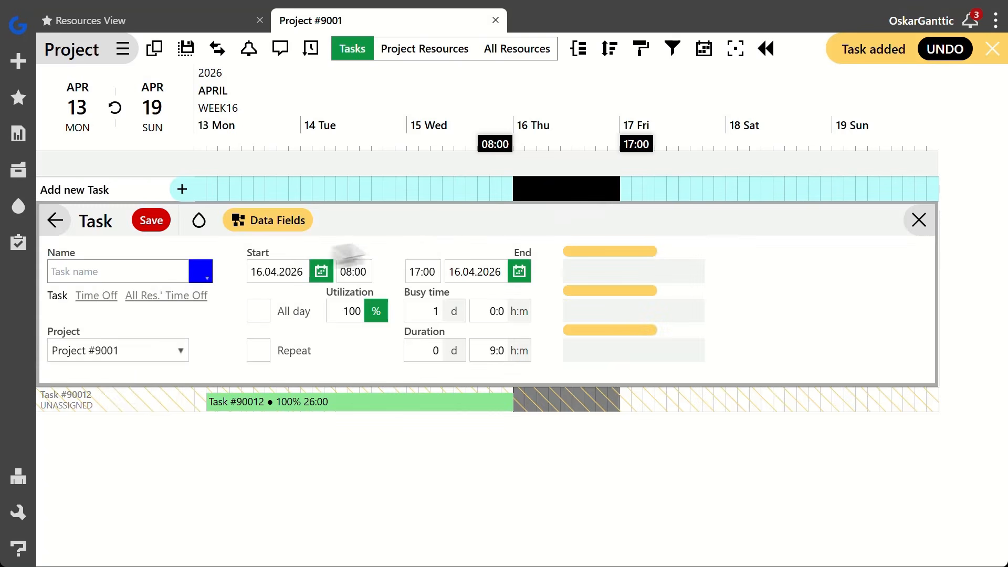
pyautogui.click(172, 274)
pyautogui.write('Task')
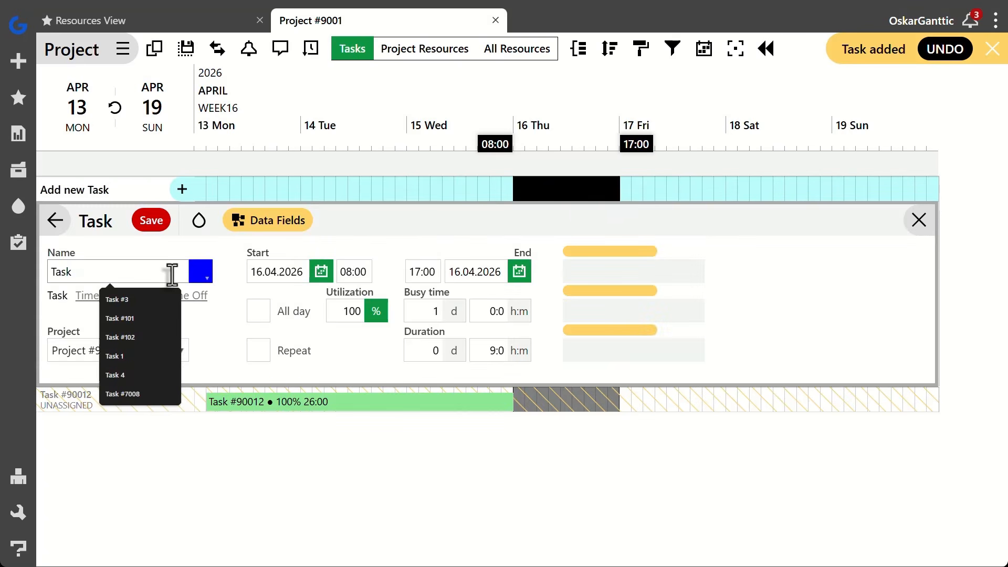
pyautogui.write(' #9000')
pyautogui.write('13')
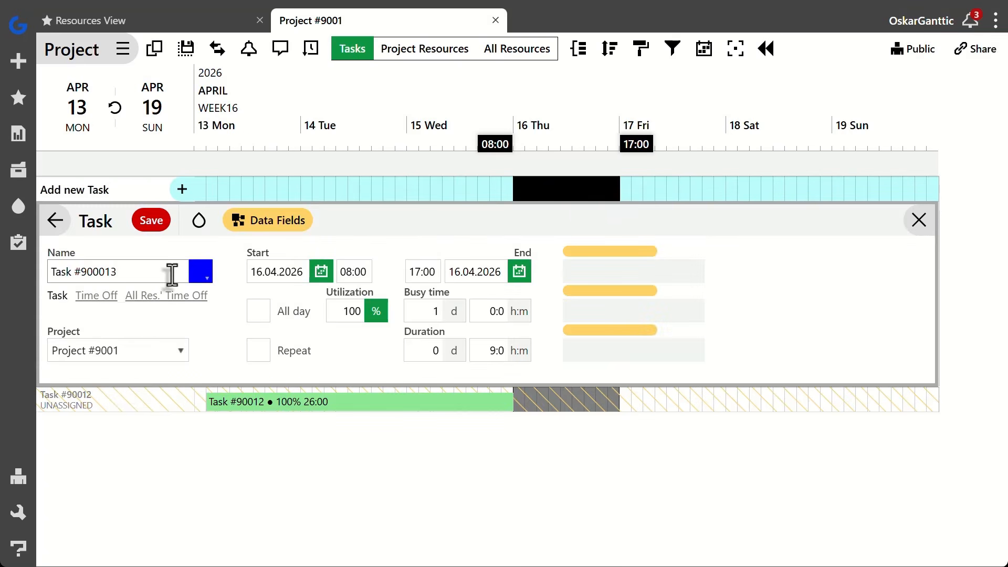
pyautogui.click(150, 223)
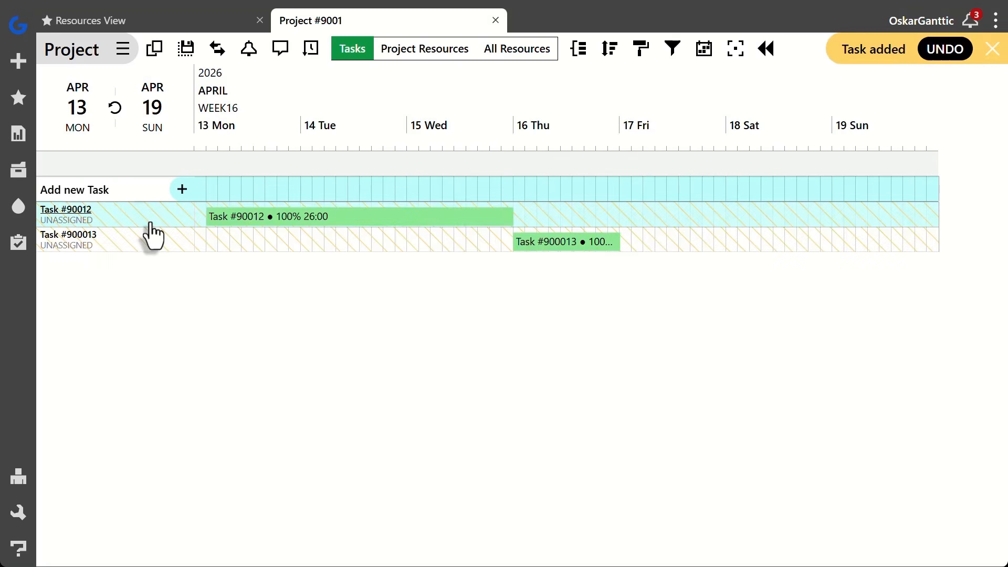
# Add Task #9000133 to Project #9001 on 17 April from 08:00 to 16:00 and save it
pyautogui.moveTo(625, 189); pyautogui.dragTo(707, 190)
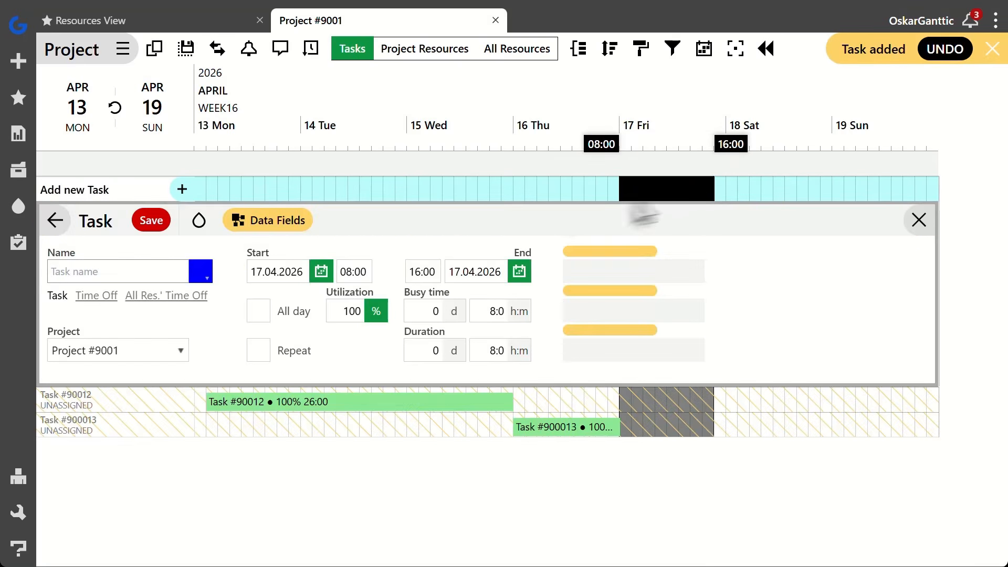
pyautogui.click(173, 273)
pyautogui.write('Task #')
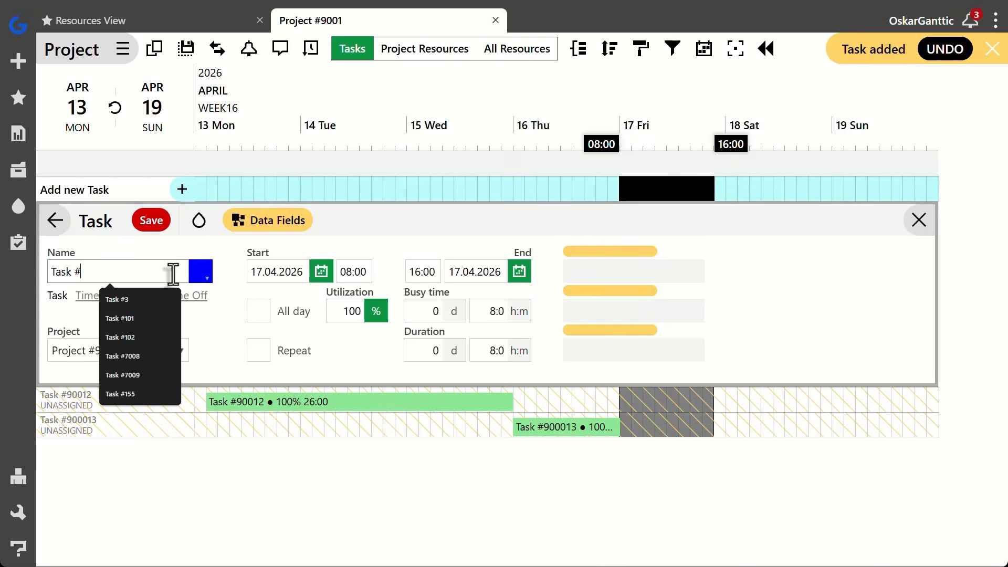
pyautogui.write('9000133')
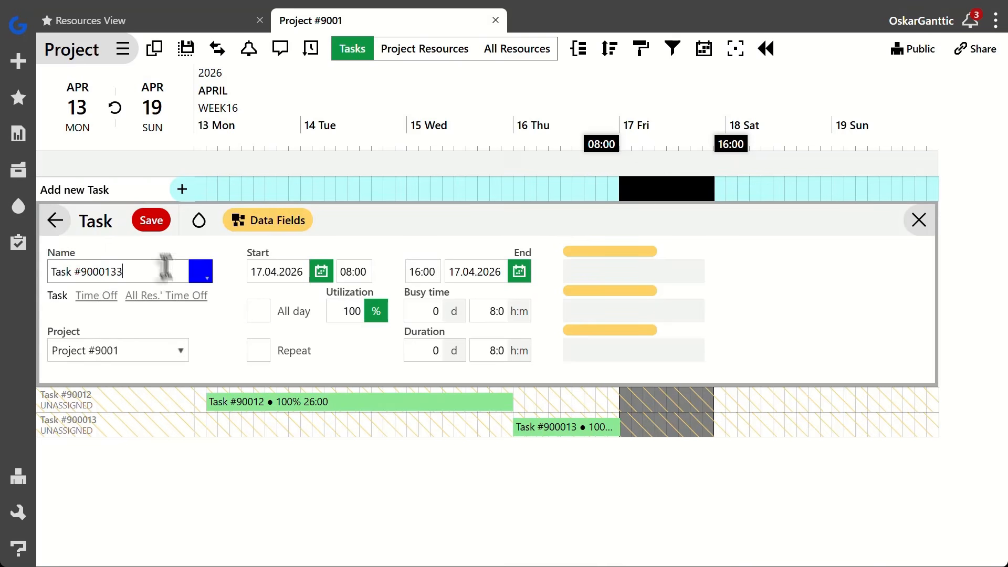
pyautogui.click(154, 227)
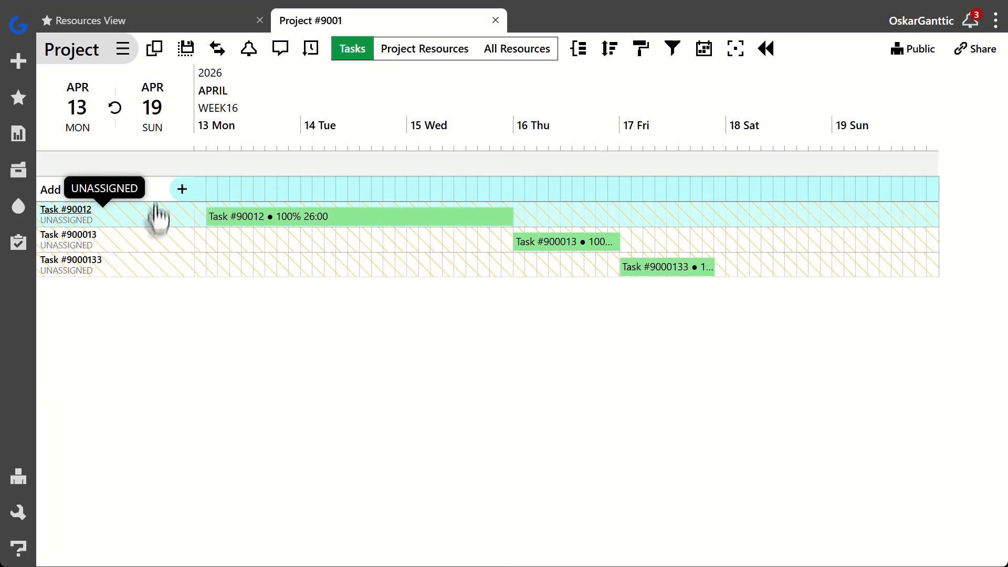
# In the Resources View, assign Task #90012 to the second person, Task #900013 to the third, and Task #9000133 to Bulldozer #2 on 16 April
pyautogui.click(160, 33)
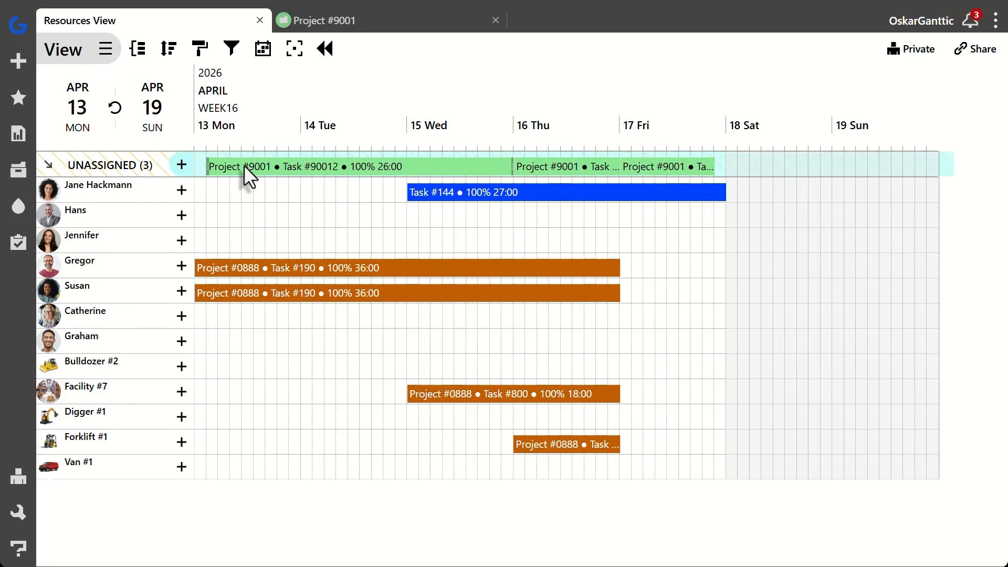
pyautogui.moveTo(244, 165); pyautogui.dragTo(247, 215)
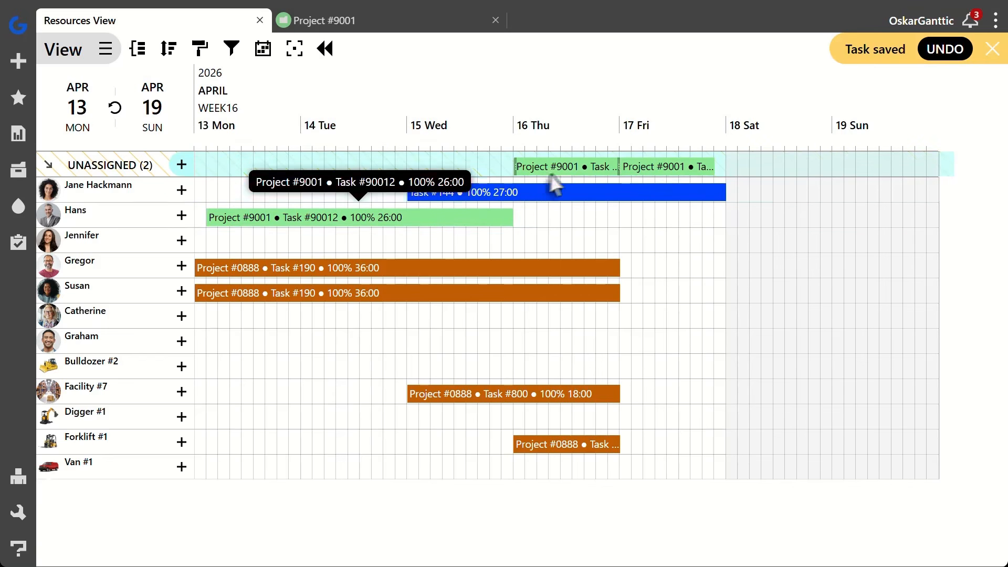
pyautogui.moveTo(561, 172); pyautogui.dragTo(561, 244)
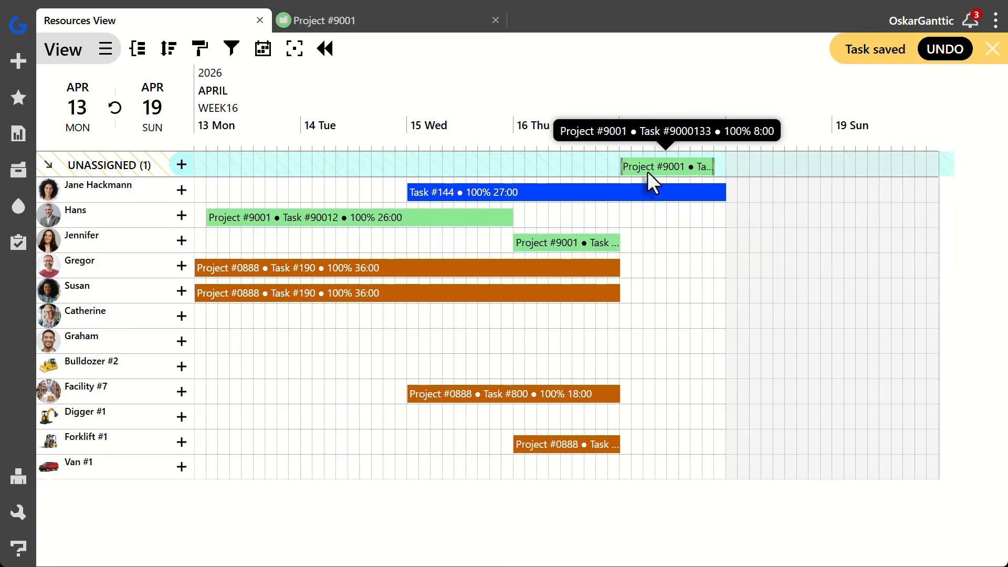
pyautogui.moveTo(648, 172); pyautogui.dragTo(546, 370)
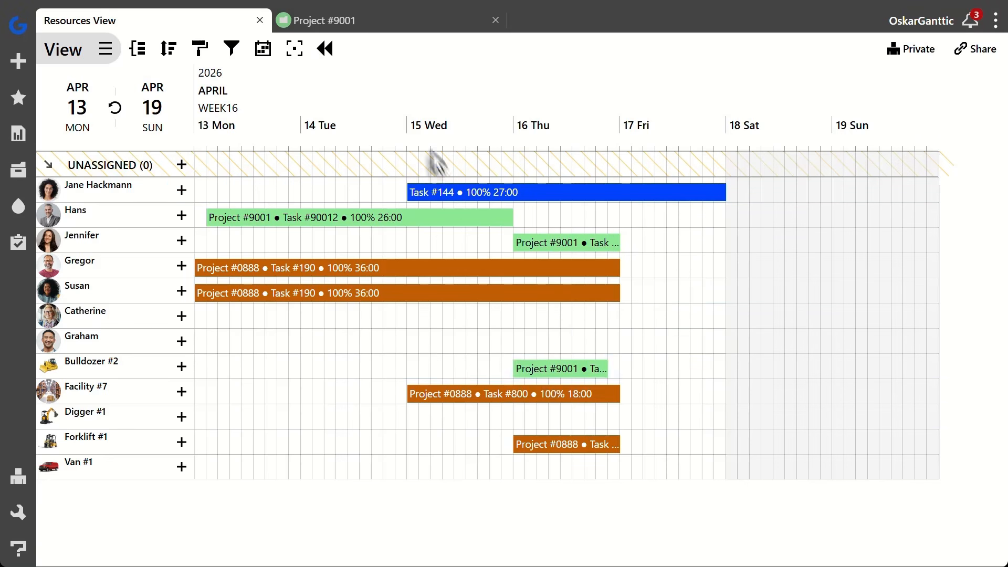
# View the resource schedule for the single day 15 April, for Week 16, and for the whole month of April
pyautogui.click(420, 129)
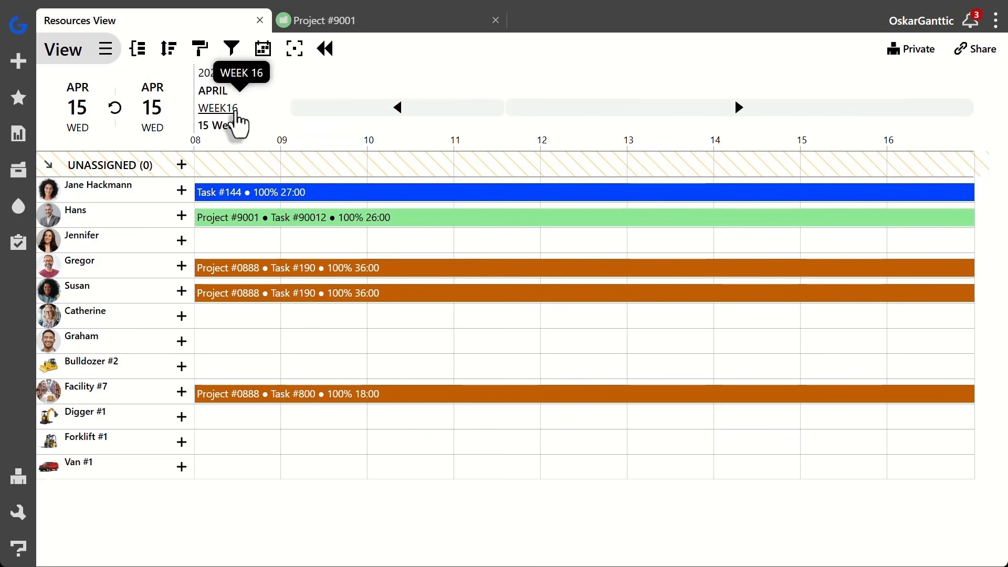
pyautogui.click(235, 111)
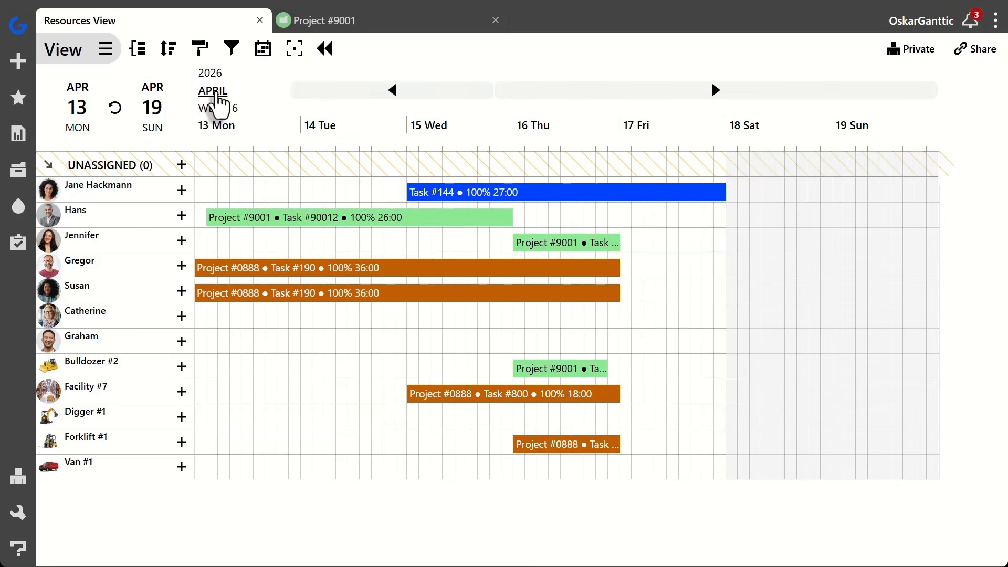
pyautogui.click(212, 92)
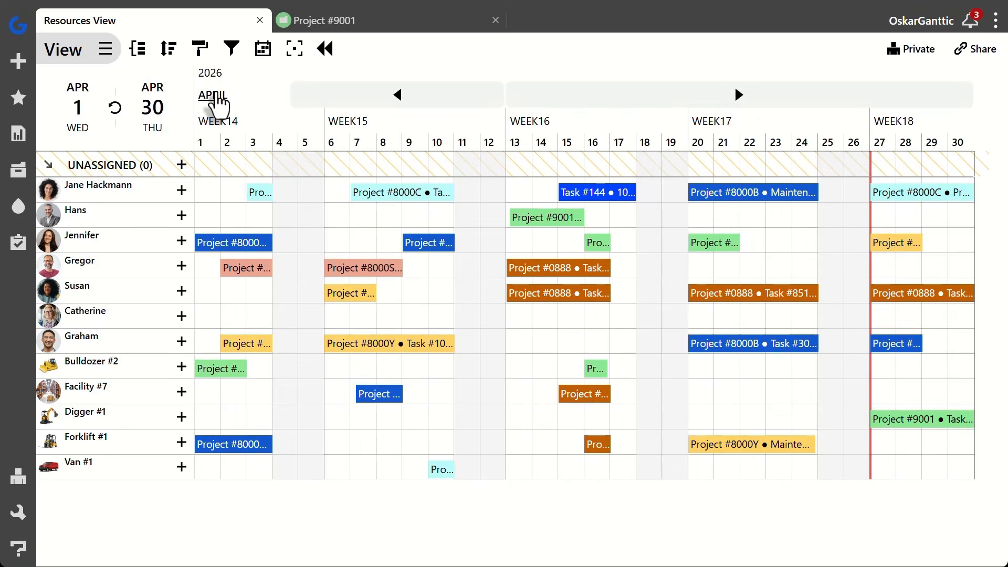